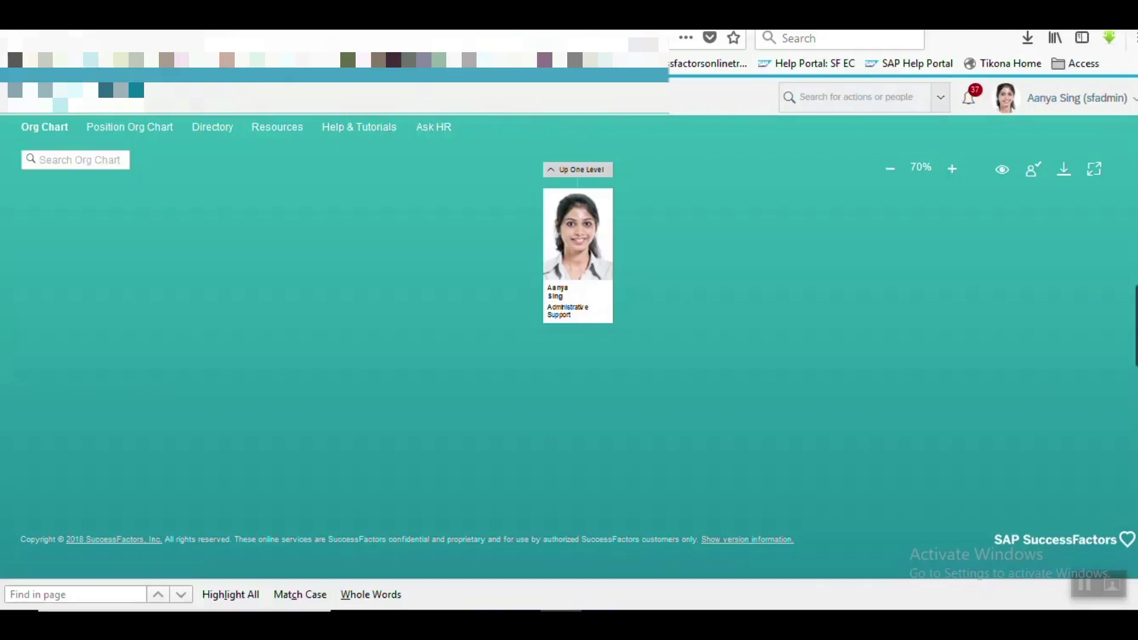
Search the admin actions for 'text replacement' and open the Text Replacement tool.
{"action": "left_click", "coordinate": [1133, 101]}
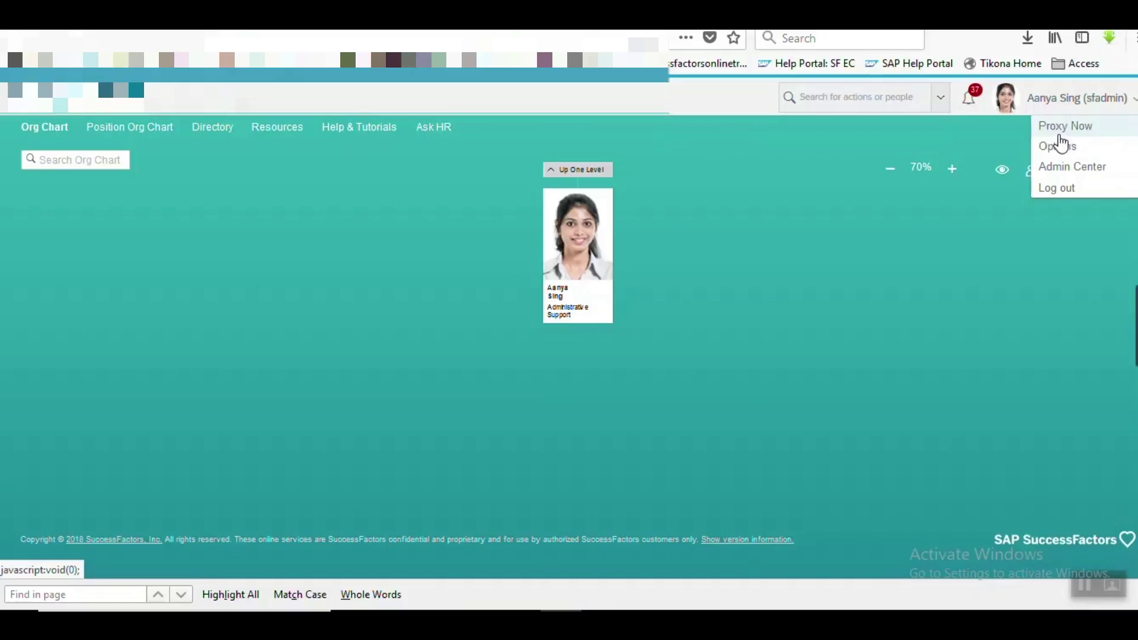
{"action": "left_click", "coordinate": [884, 102]}
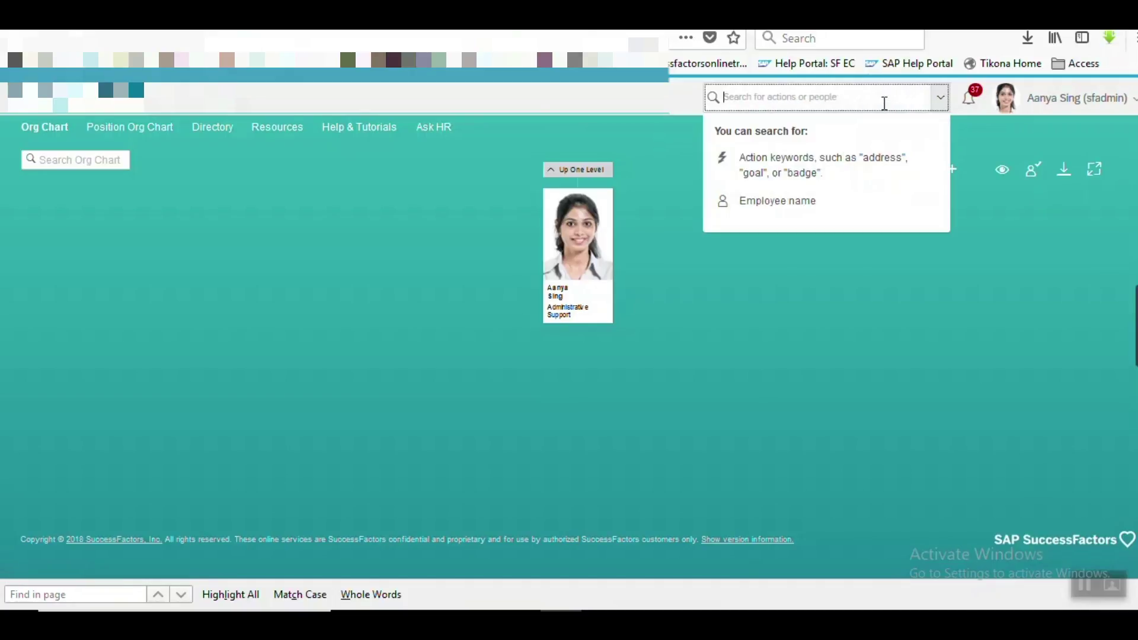
{"action": "type", "text": "text repl"}
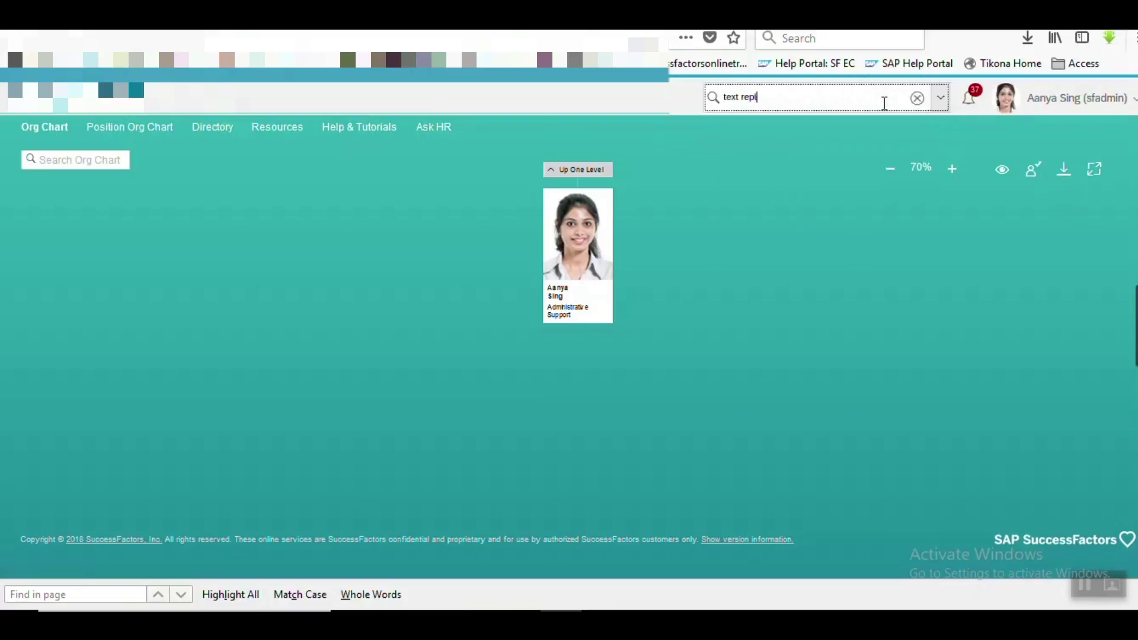
{"action": "type", "text": "acement"}
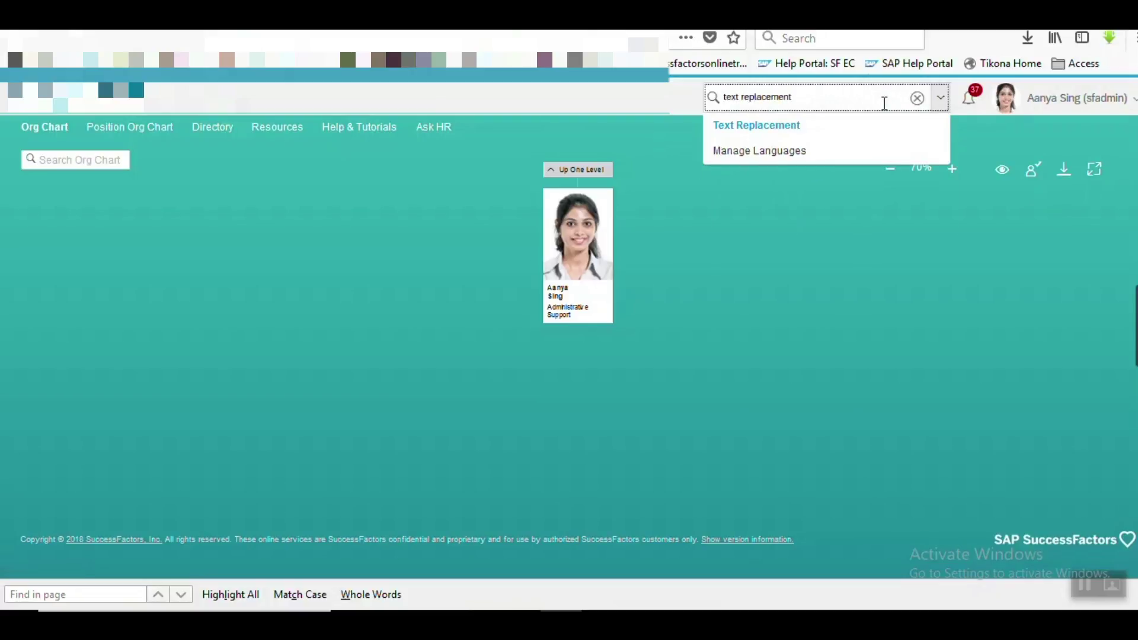
{"action": "left_click", "coordinate": [789, 126]}
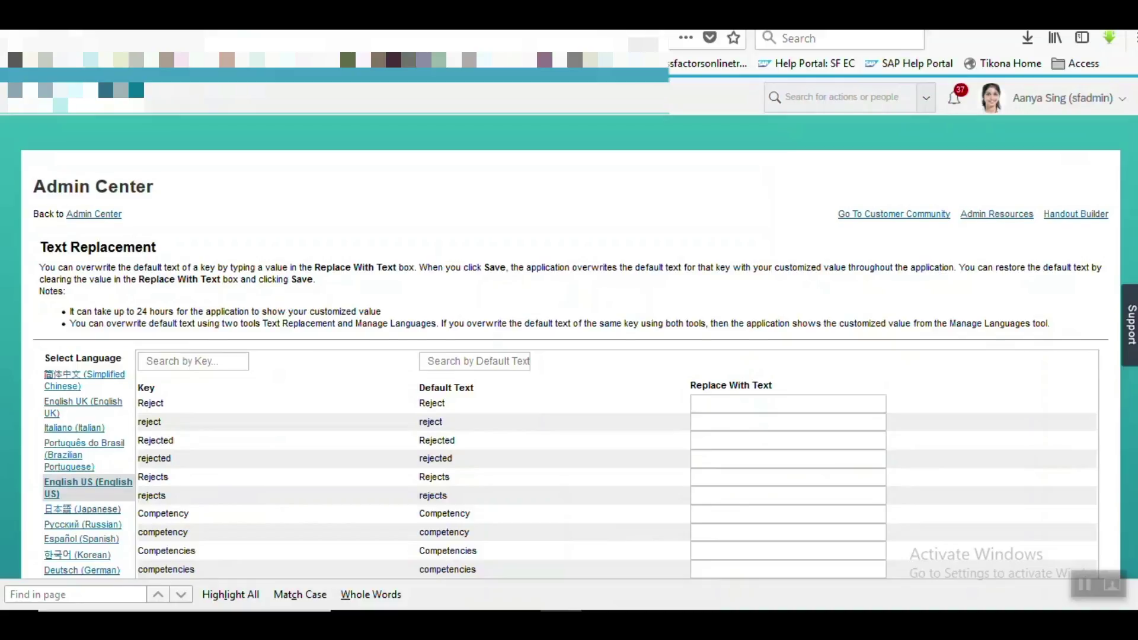
Scroll through the English US key list and bring up the browser find bar.
{"action": "scroll", "coordinate": [208, 330], "scroll_direction": "down", "scroll_amount": 3}
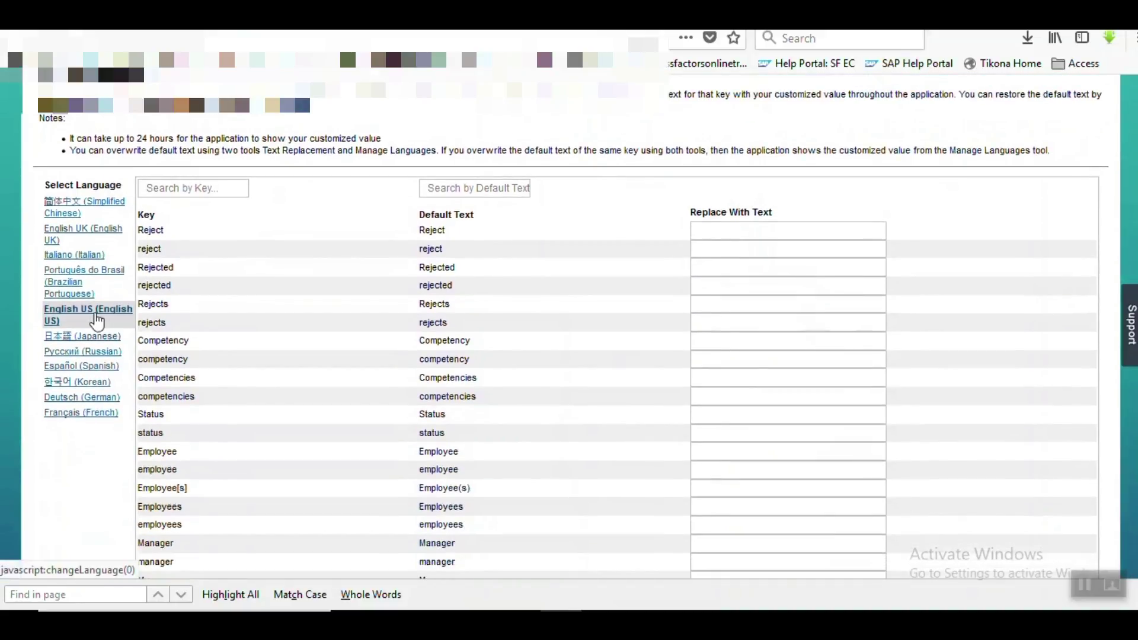
{"action": "scroll", "coordinate": [84, 294], "scroll_direction": "down", "scroll_amount": 2}
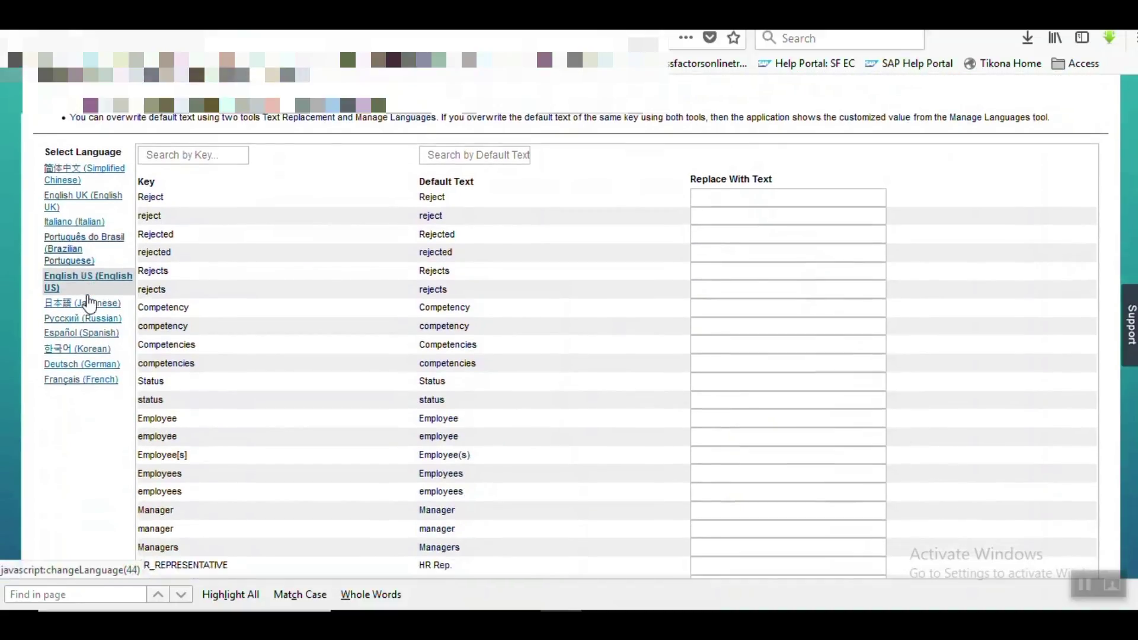
{"action": "scroll", "coordinate": [89, 302], "scroll_direction": "up", "scroll_amount": 3}
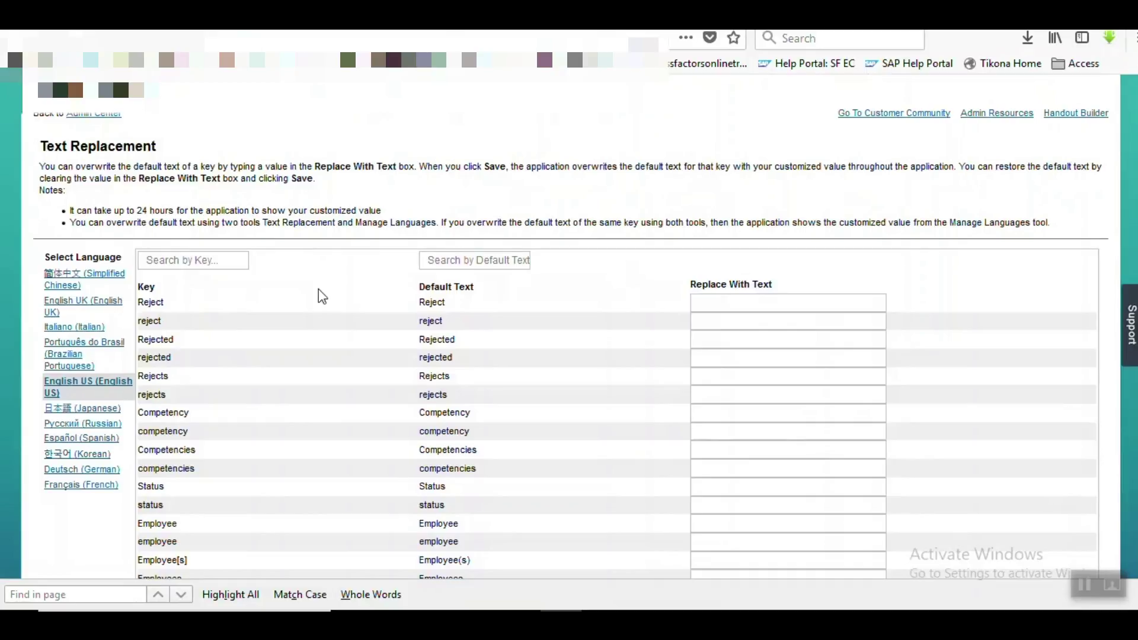
{"action": "key", "text": "ctrl+f"}
Find the proxy keys, replace Proxy with 'Clone' and proxy with 'clone', and save.
{"action": "type", "text": "proxy"}
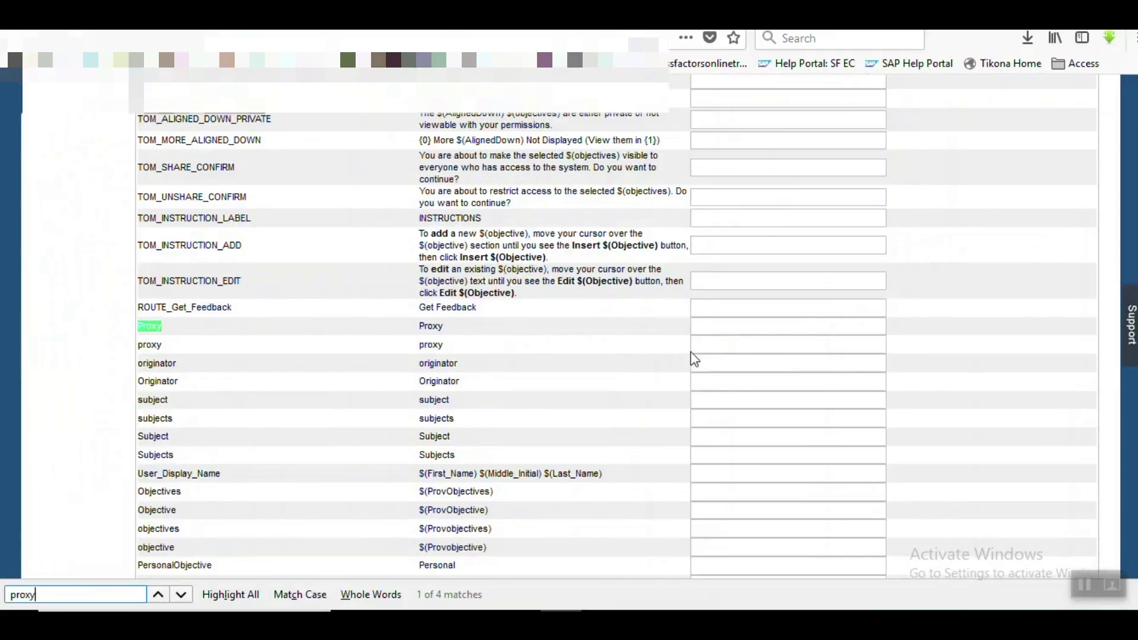
{"action": "left_click", "coordinate": [720, 332]}
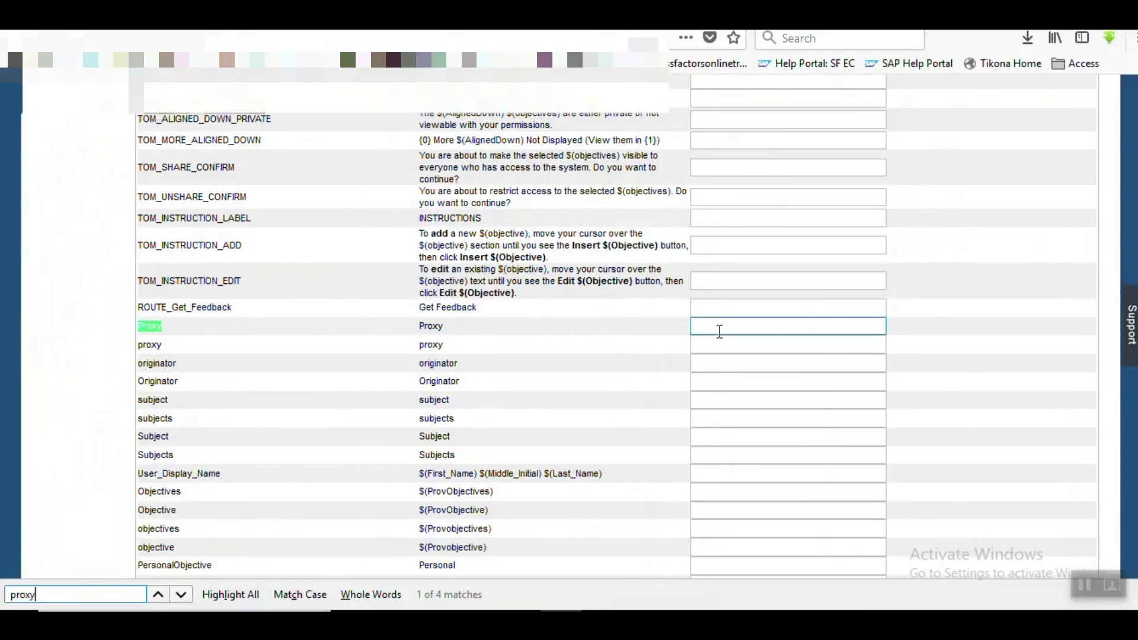
{"action": "left_click", "coordinate": [720, 331]}
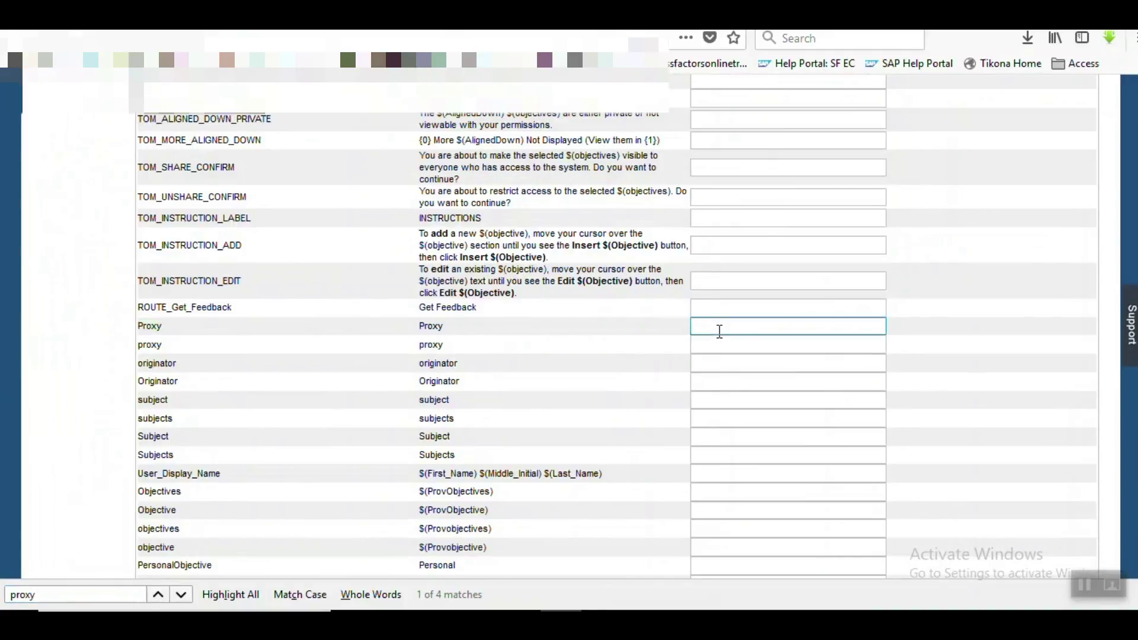
{"action": "type", "text": "Clone"}
{"action": "left_click", "coordinate": [719, 354]}
{"action": "type", "text": "clo"}
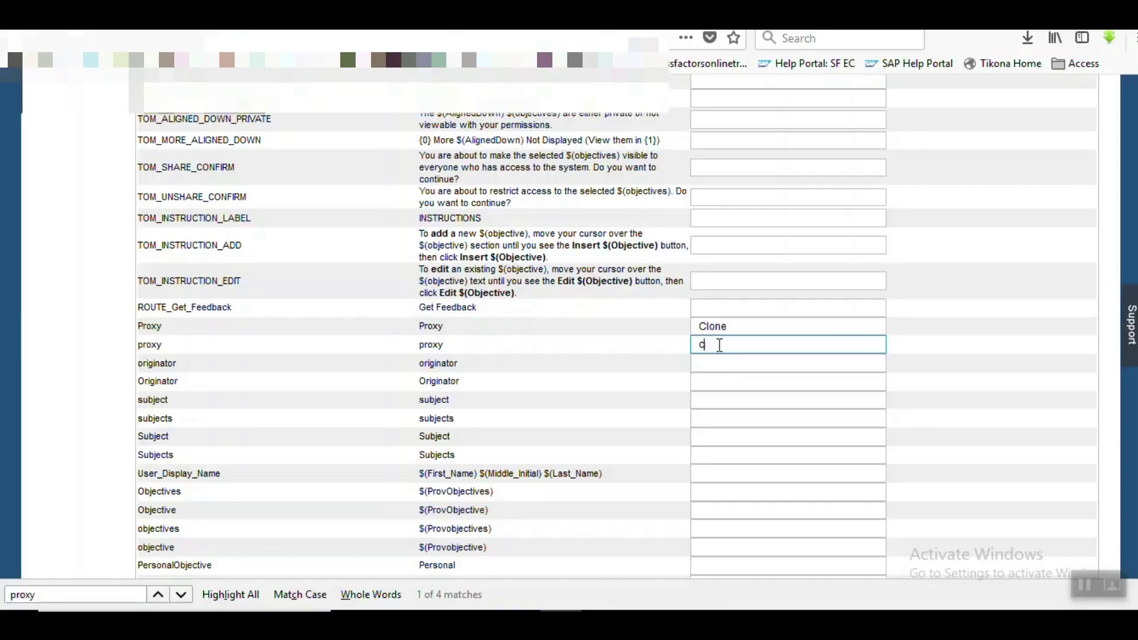
{"action": "type", "text": "ne"}
{"action": "scroll", "coordinate": [617, 326], "scroll_direction": "down", "scroll_amount": 20}
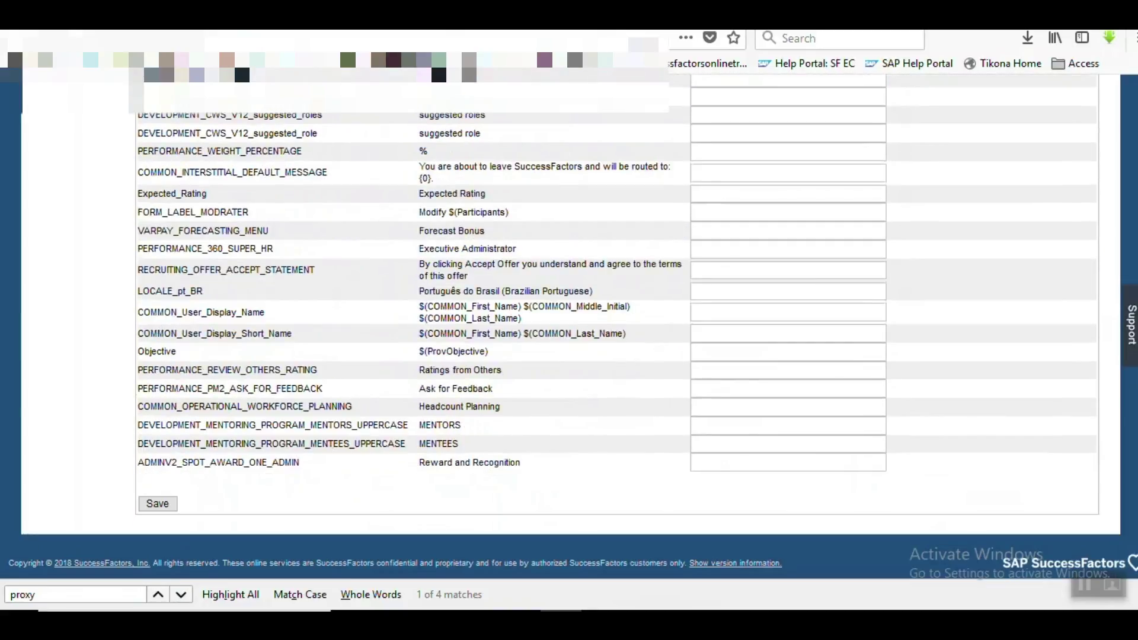
{"action": "left_click", "coordinate": [164, 503]}
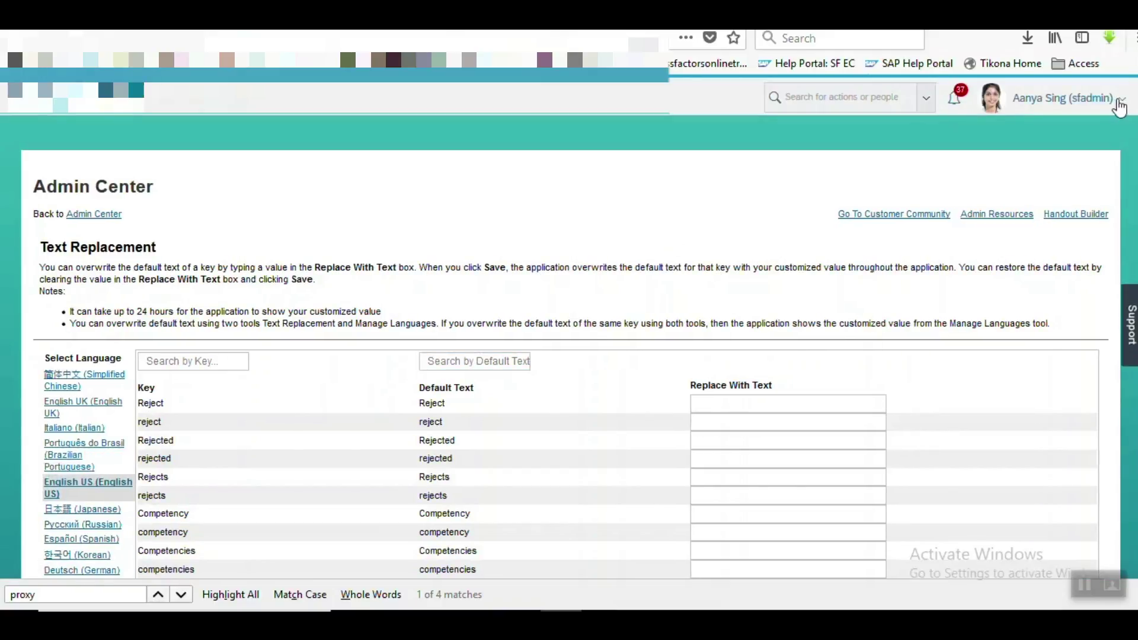
Return to Admin Center and confirm the account menu now shows 'Clone Now'.
{"action": "left_click", "coordinate": [1114, 102]}
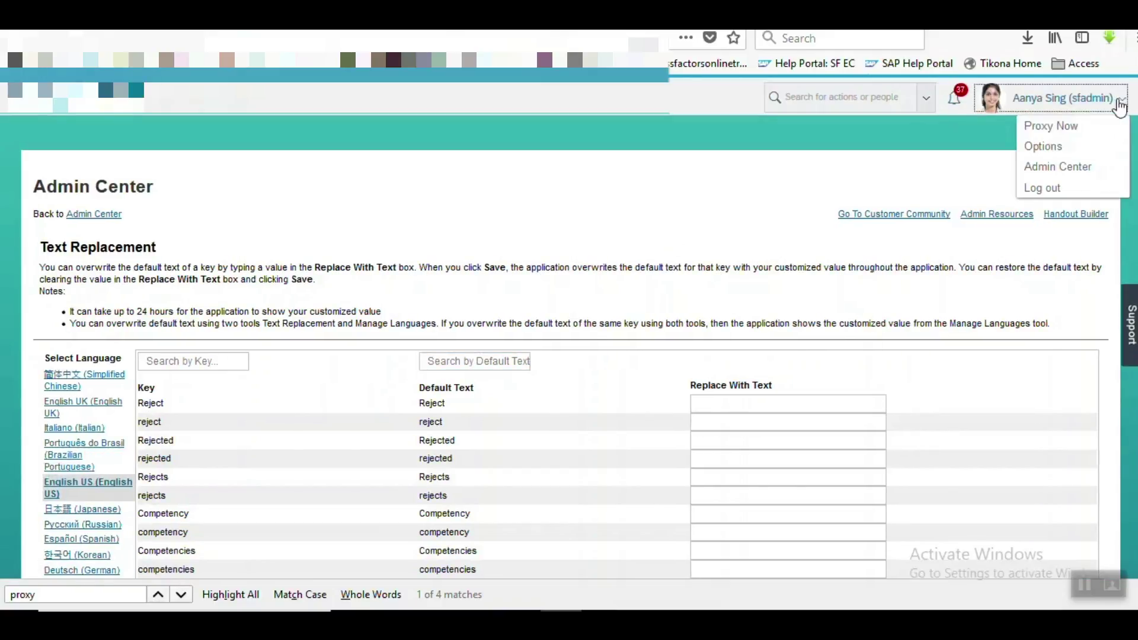
{"action": "left_click", "coordinate": [1059, 177]}
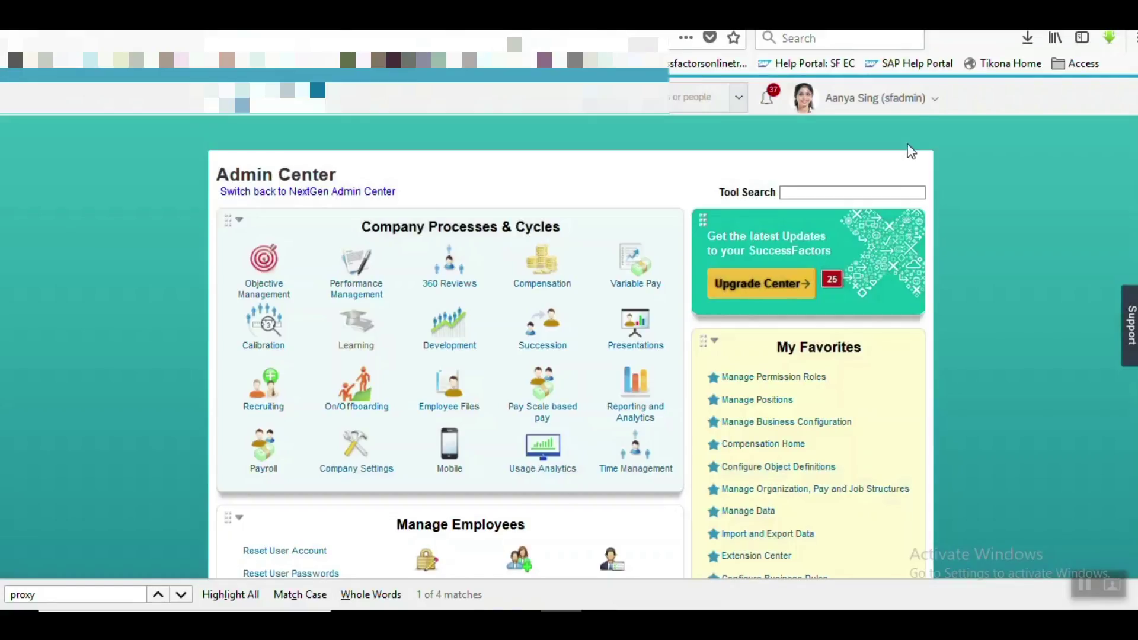
{"action": "left_click", "coordinate": [935, 105]}
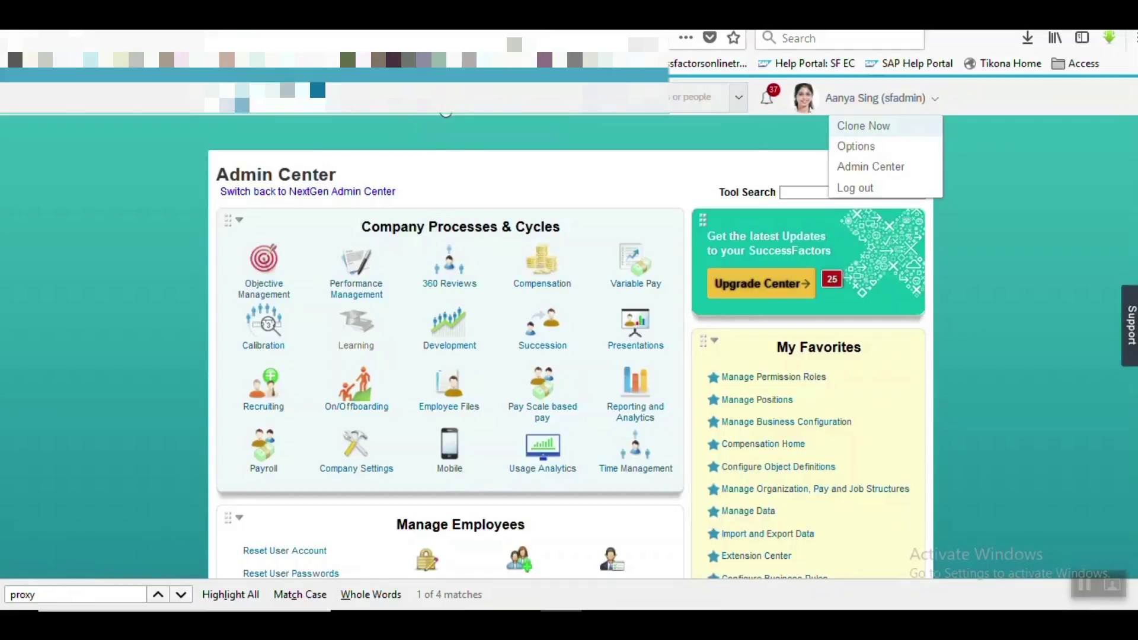
{"action": "left_click", "coordinate": [446, 113]}
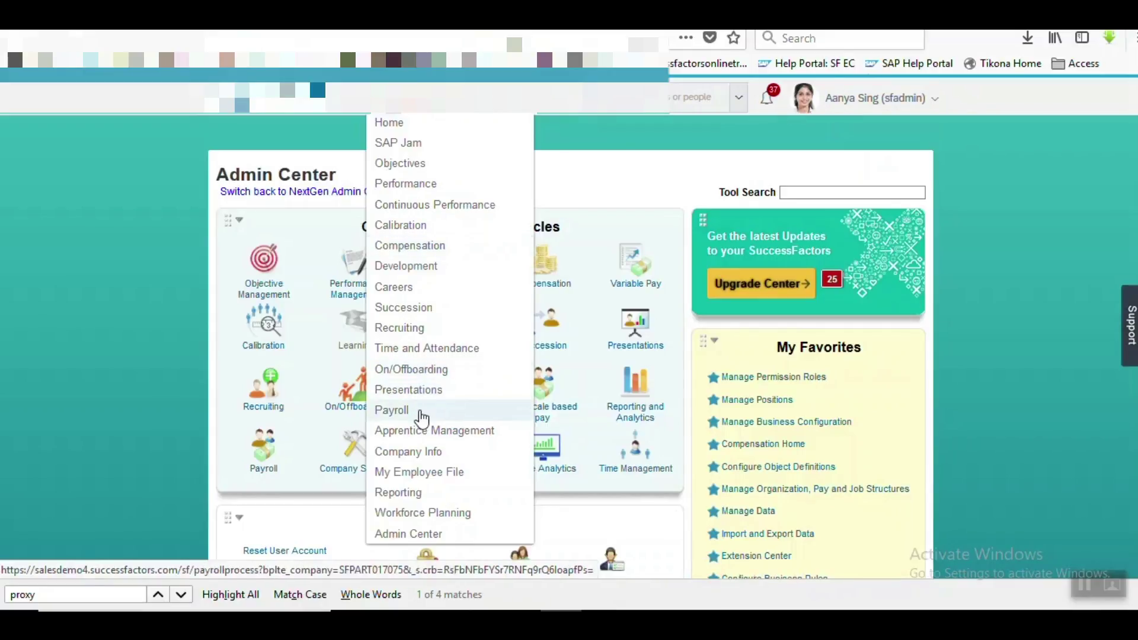
Go to the Home page, then navigate to Company Info via the module menu.
{"action": "left_click", "coordinate": [420, 431]}
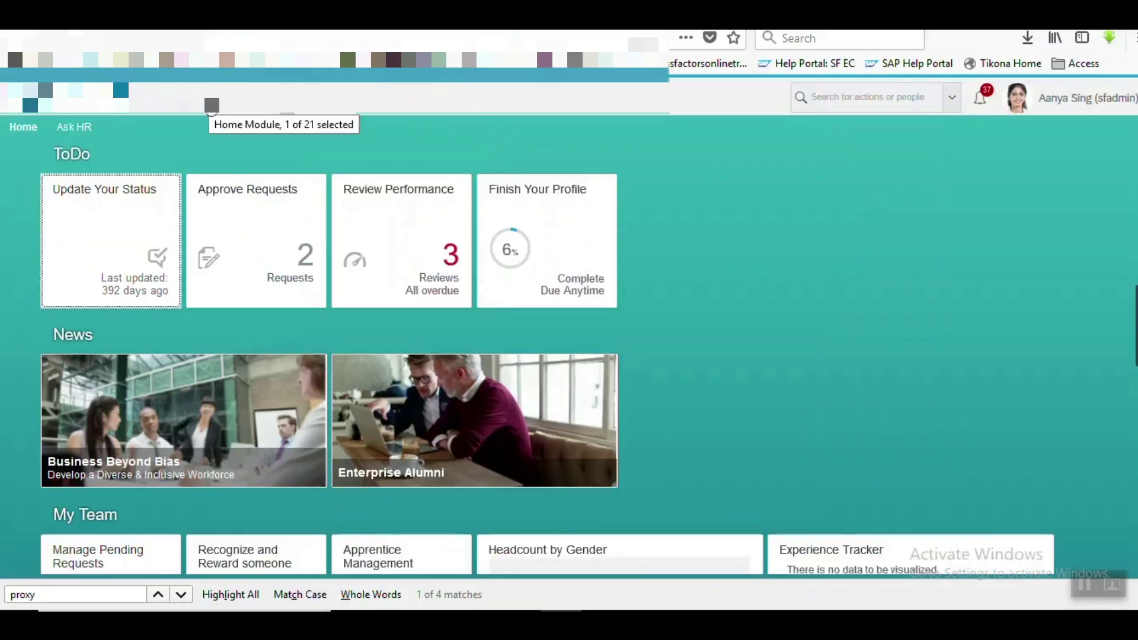
{"action": "left_click", "coordinate": [212, 106]}
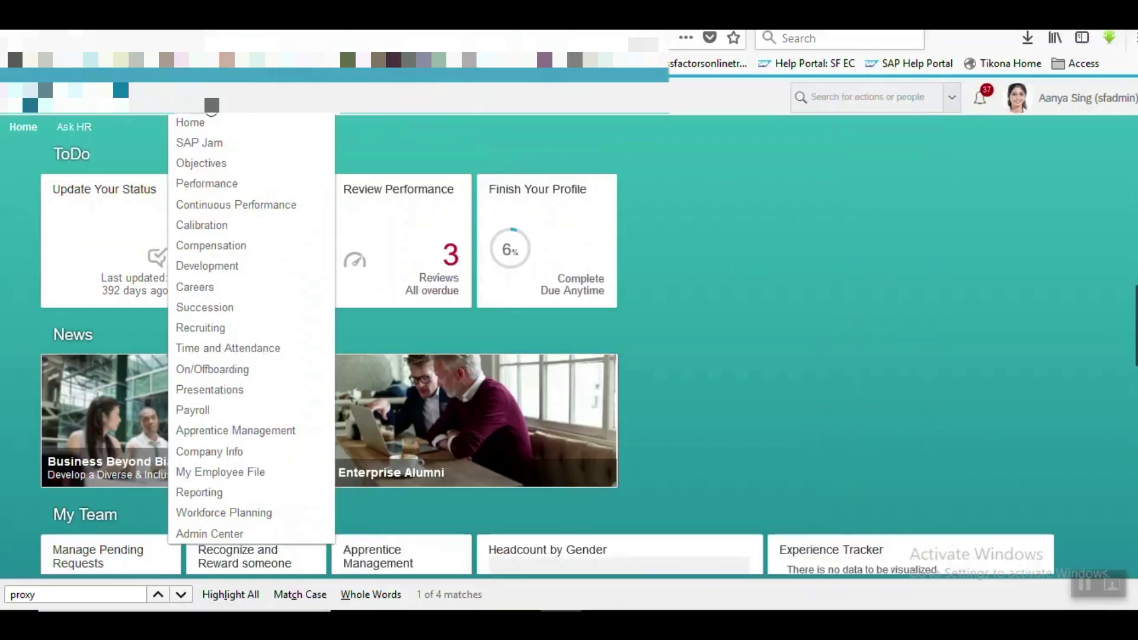
{"action": "left_click", "coordinate": [213, 457]}
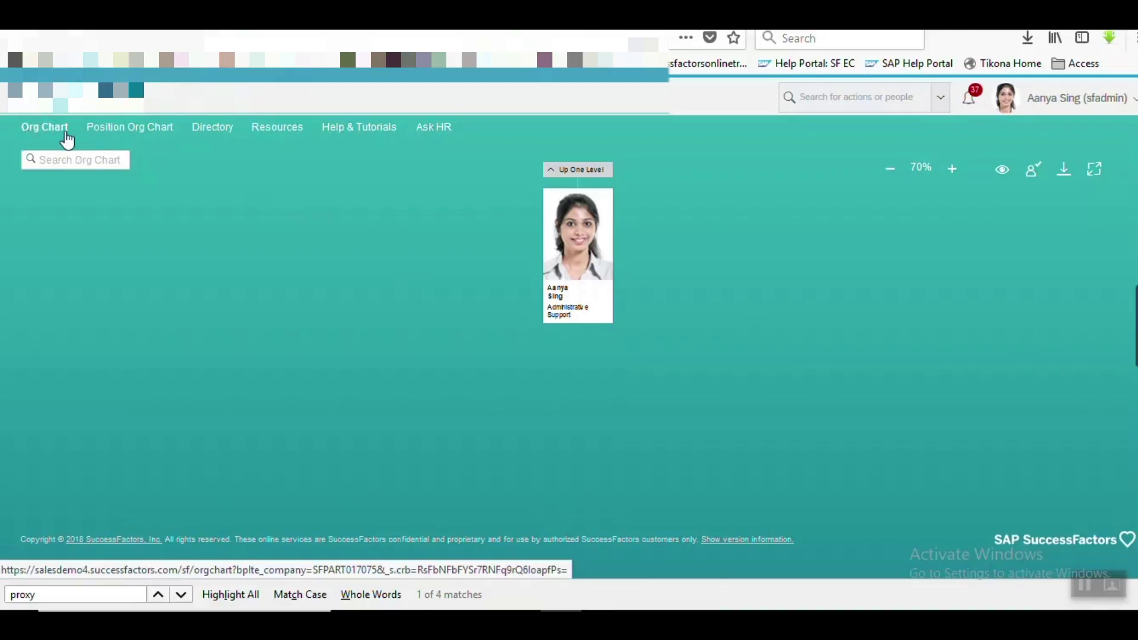
Open the Org Chart page in a new browser tab and switch to it.
{"action": "right_click", "coordinate": [230, 113]}
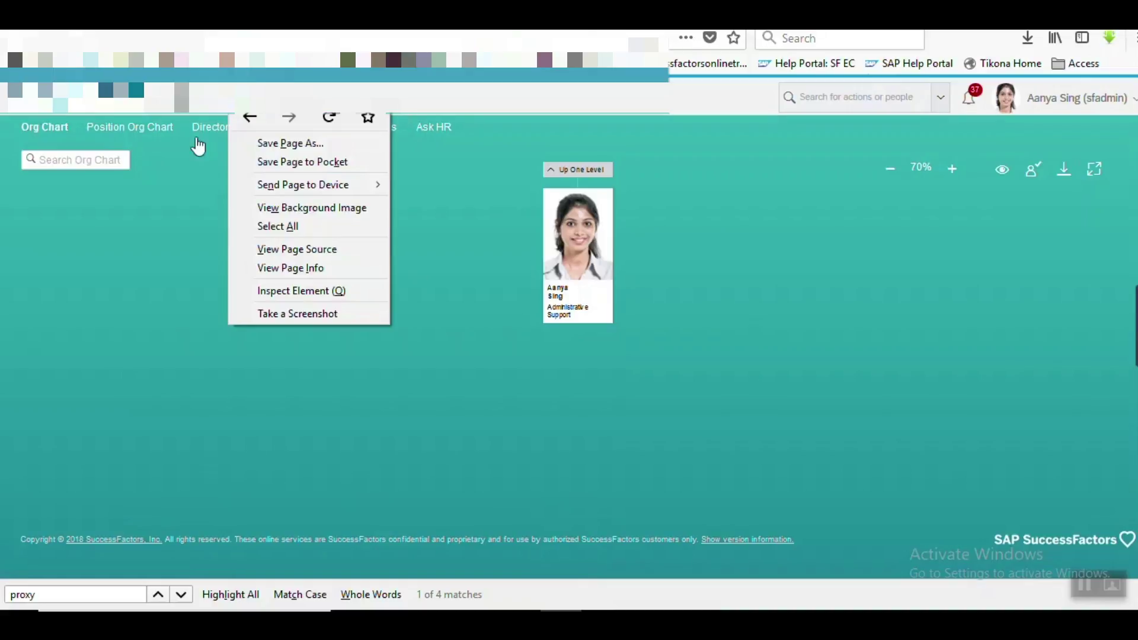
{"action": "left_click", "coordinate": [184, 156]}
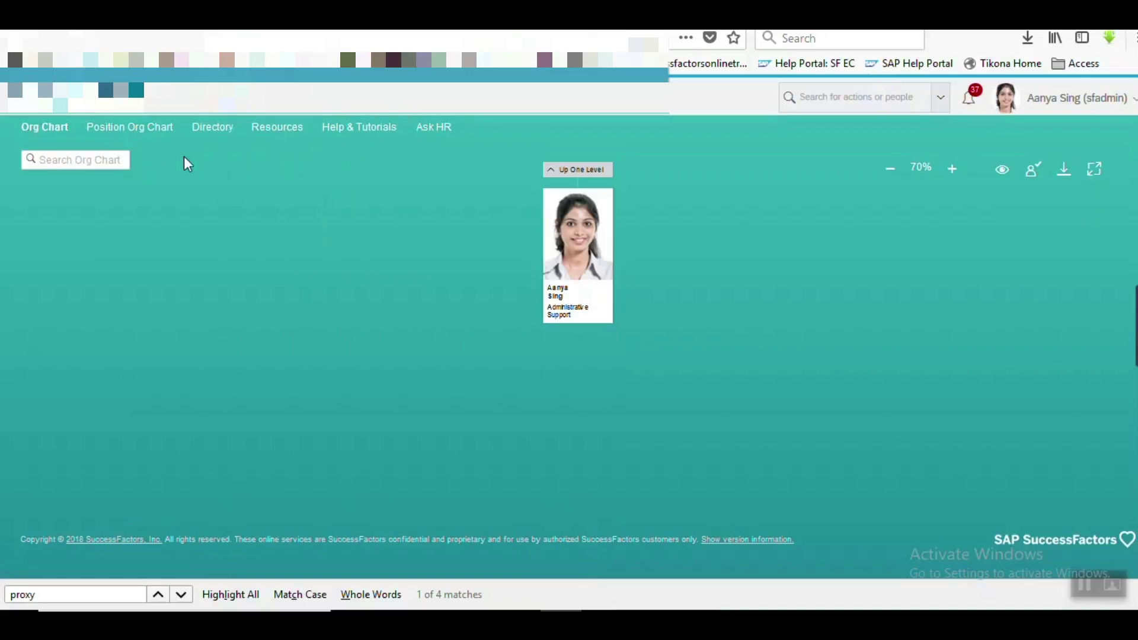
{"action": "right_click", "coordinate": [45, 138]}
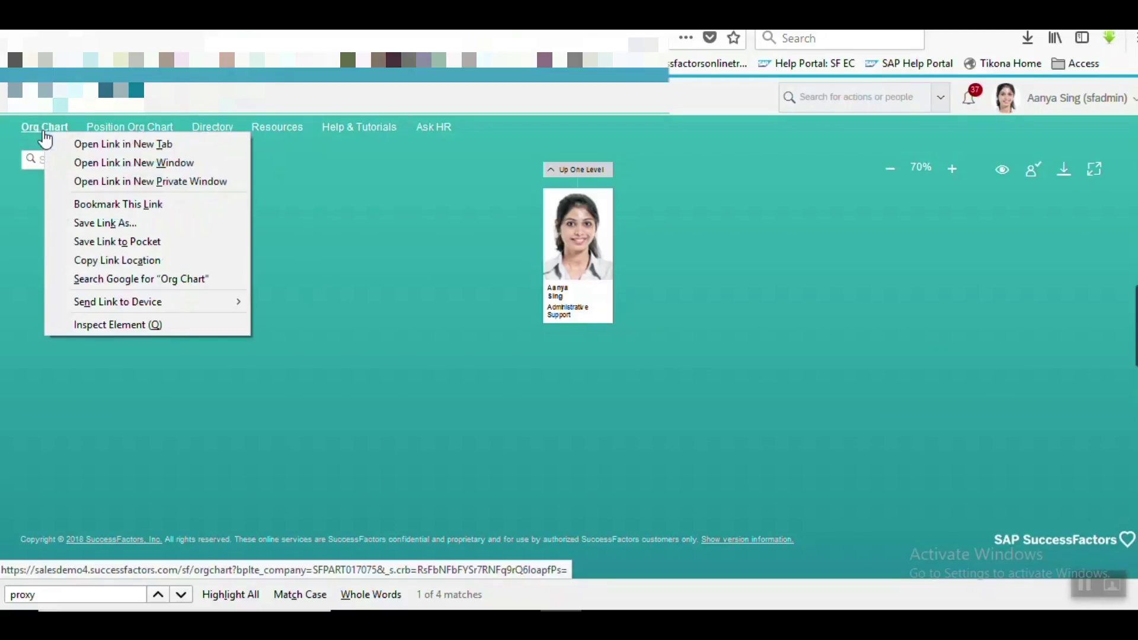
{"action": "left_click", "coordinate": [77, 143]}
{"action": "key", "text": "ctrl+Tab"}
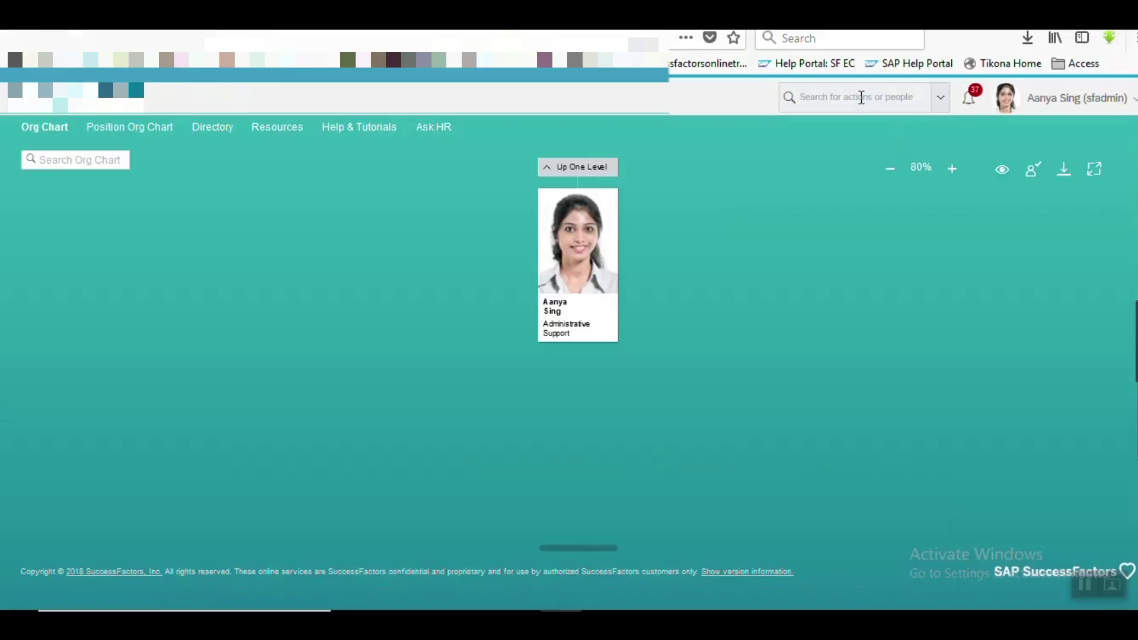
{"action": "left_click", "coordinate": [859, 96]}
{"action": "type", "text": "text"}
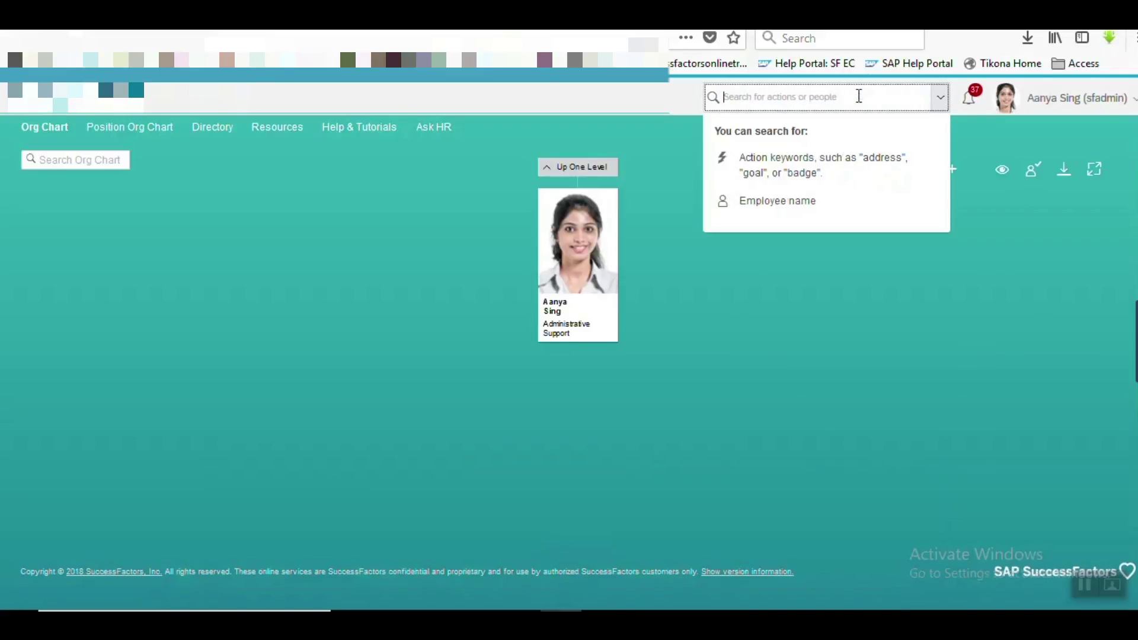
{"action": "type", "text": " replace"}
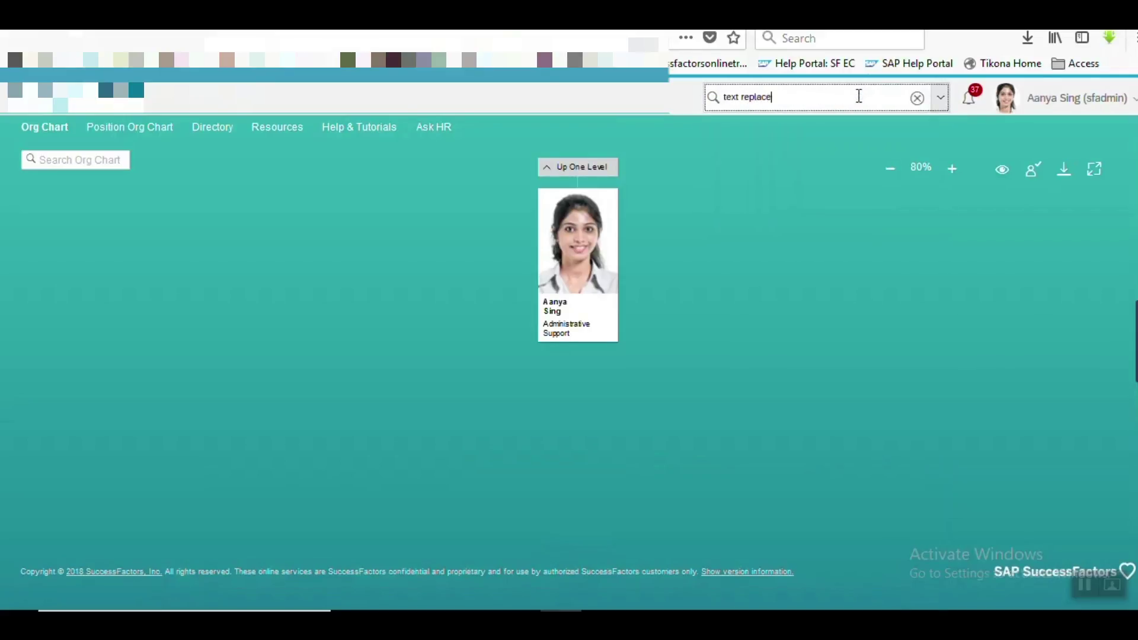
{"action": "type", "text": "ment"}
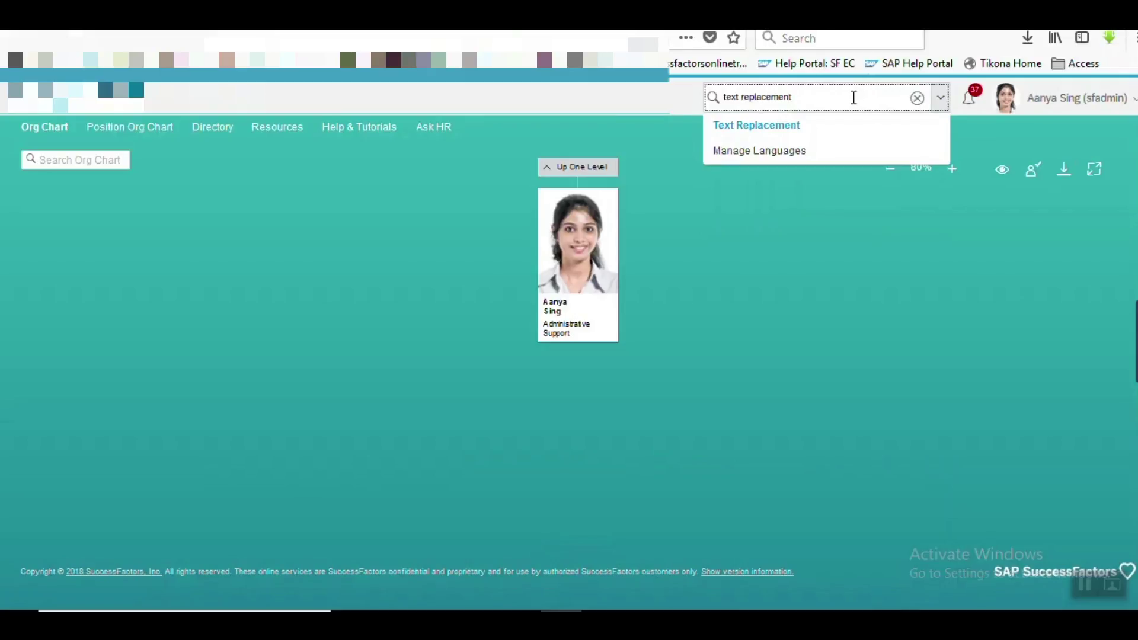
{"action": "left_click", "coordinate": [798, 132]}
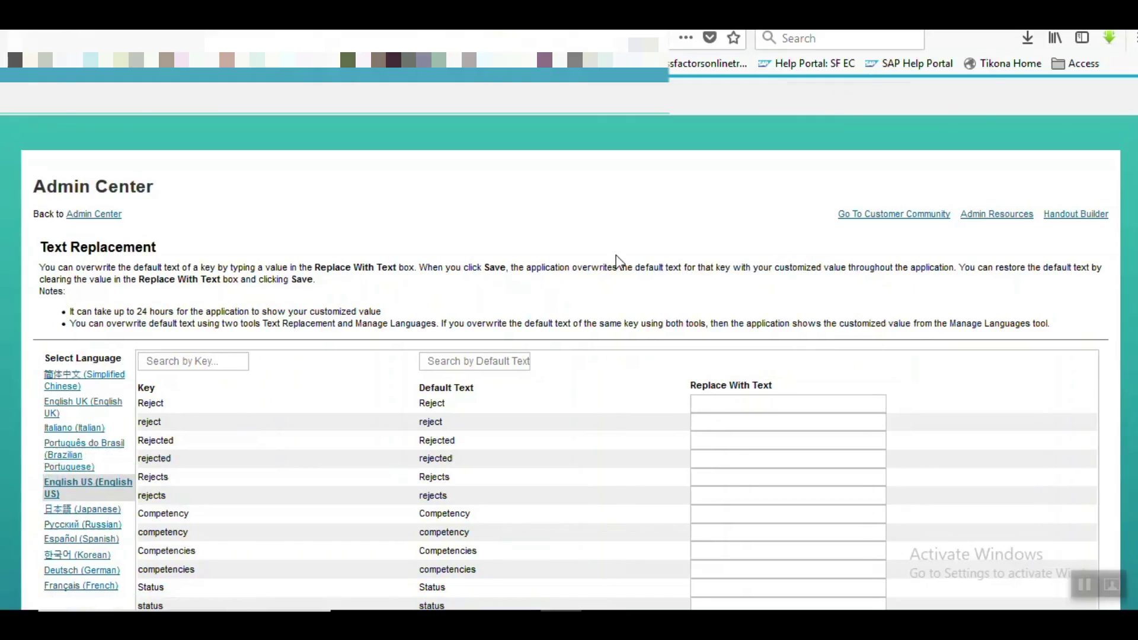
{"action": "key", "text": "ctrl+f"}
{"action": "type", "text": "or"}
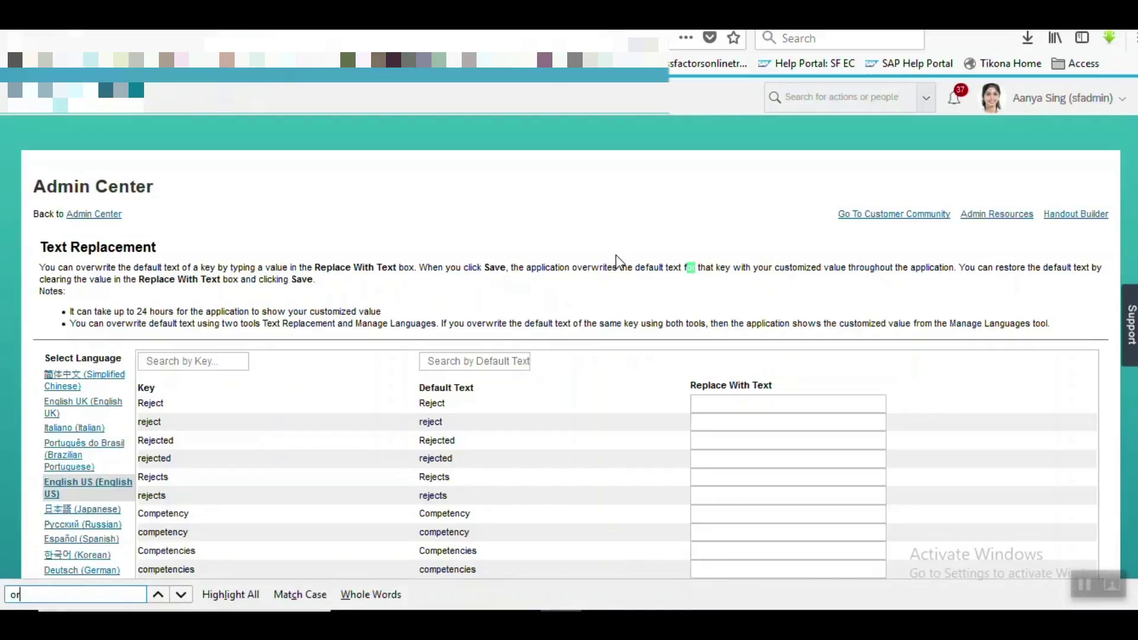
{"action": "type", "text": "g chart"}
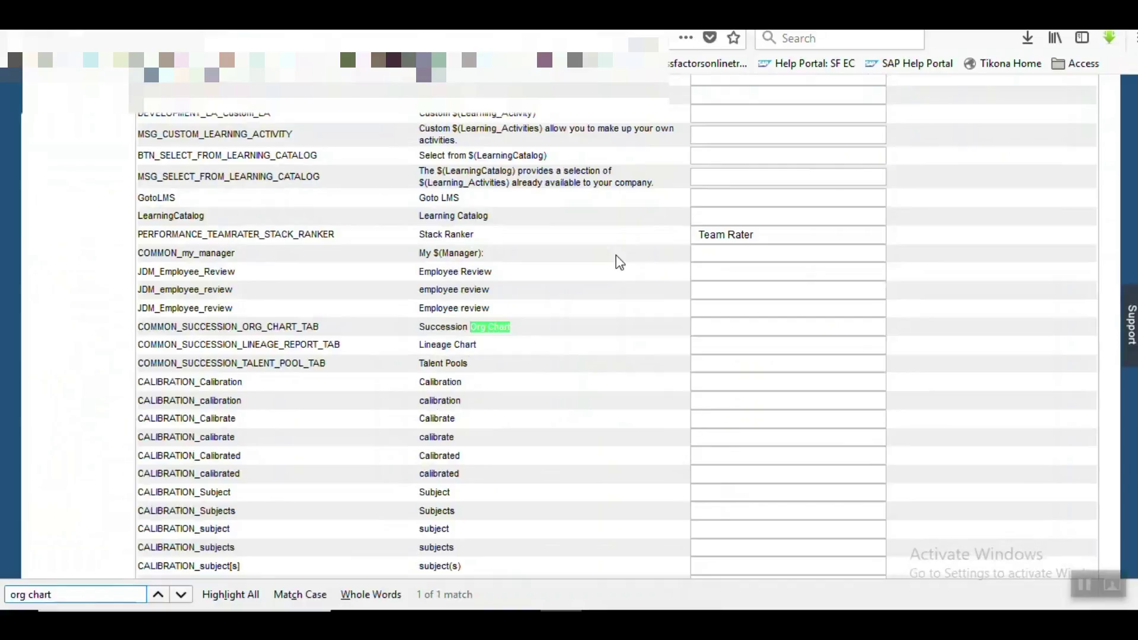
{"action": "key", "text": "Return"}
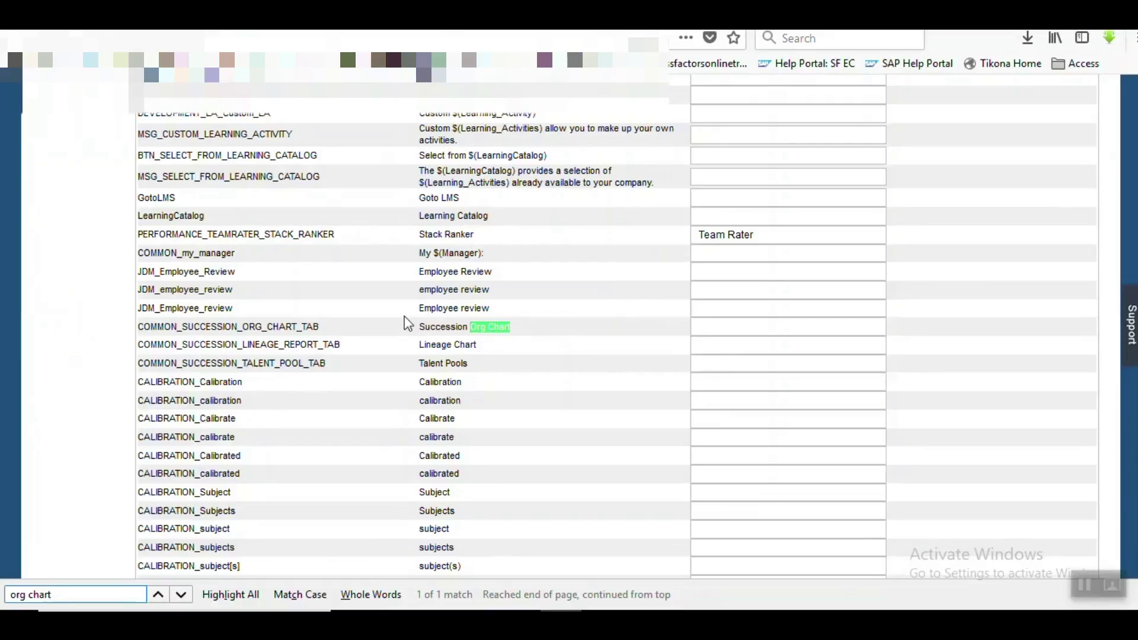
{"action": "left_click", "coordinate": [844, 233]}
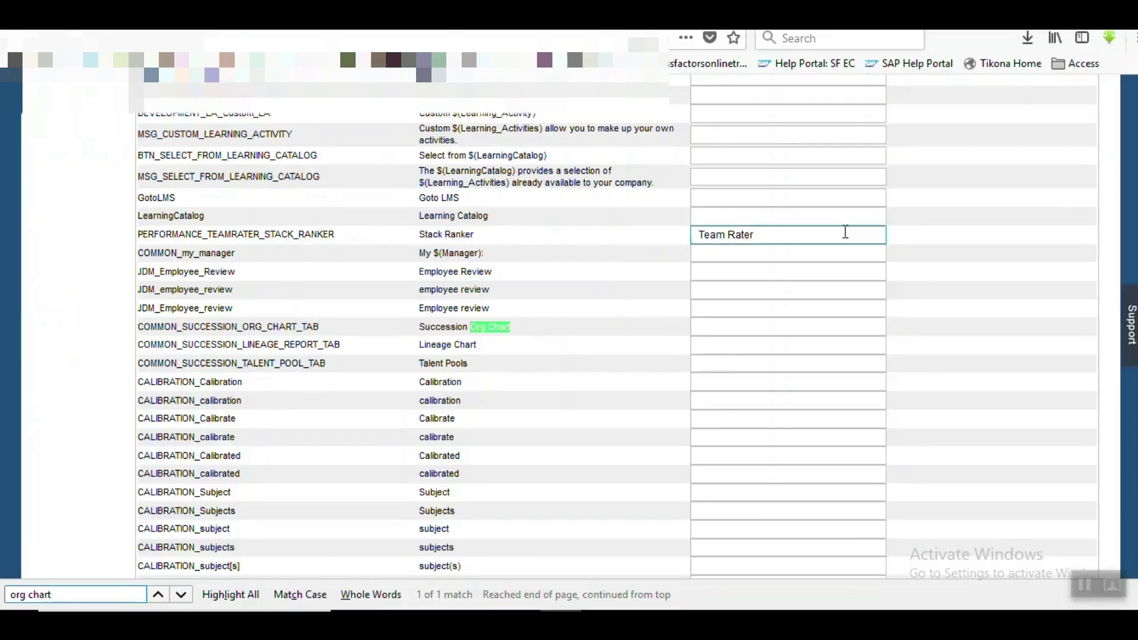
{"action": "scroll", "coordinate": [845, 231], "scroll_direction": "up", "scroll_amount": 2}
{"action": "scroll", "coordinate": [845, 231], "scroll_direction": "up", "scroll_amount": 10}
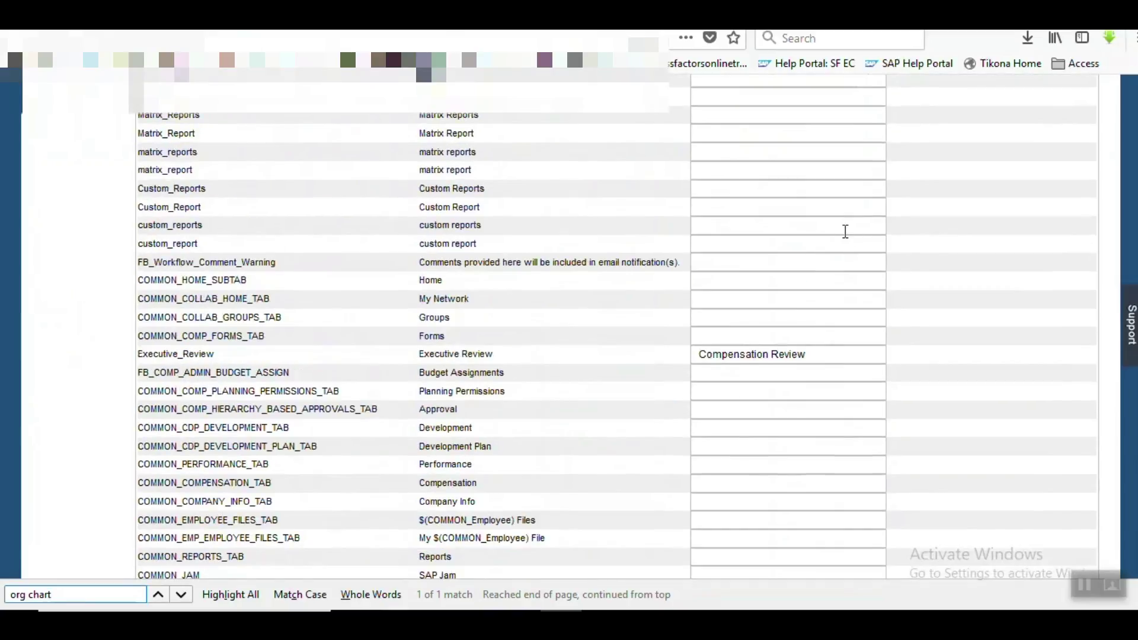
{"action": "scroll", "coordinate": [846, 232], "scroll_direction": "up", "scroll_amount": 10}
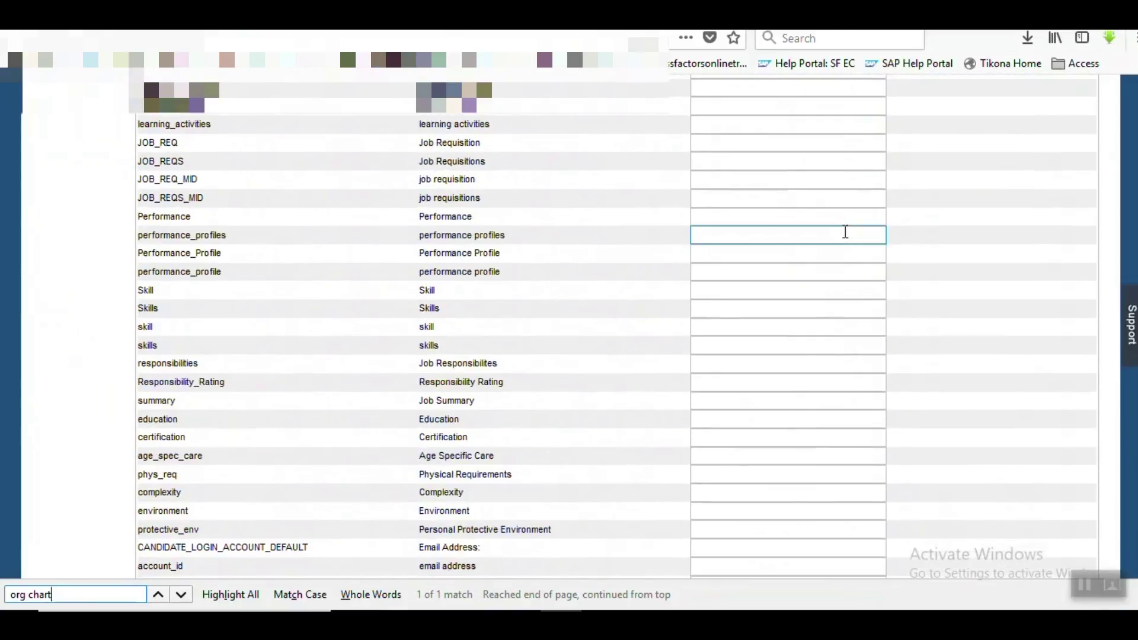
{"action": "scroll", "coordinate": [845, 231], "scroll_direction": "up", "scroll_amount": 10}
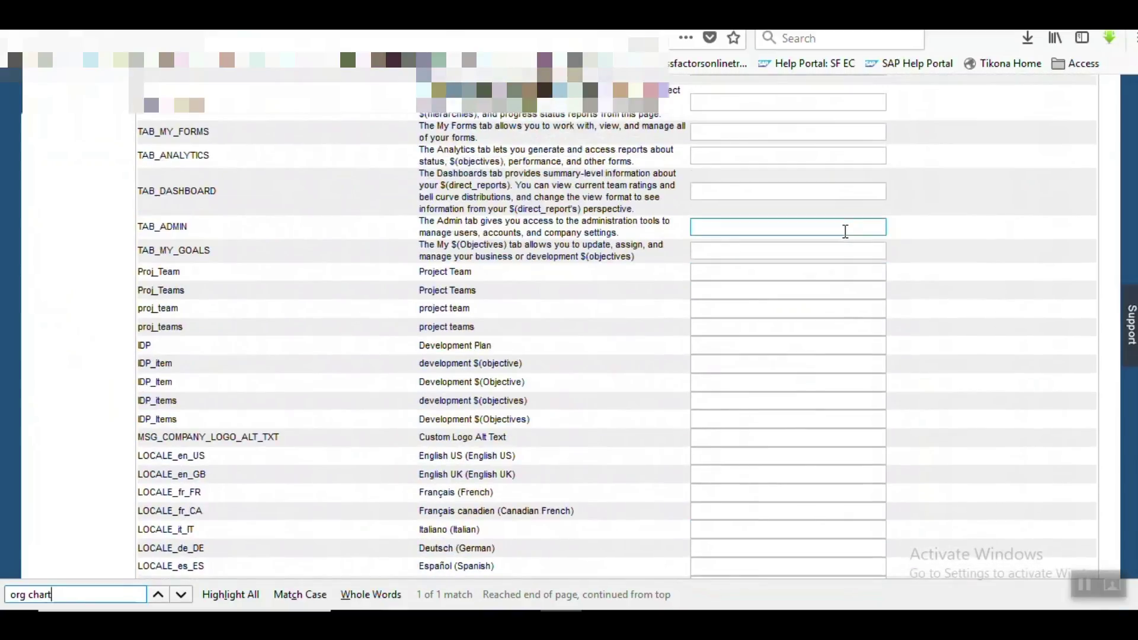
{"action": "scroll", "coordinate": [845, 231], "scroll_direction": "up", "scroll_amount": 10}
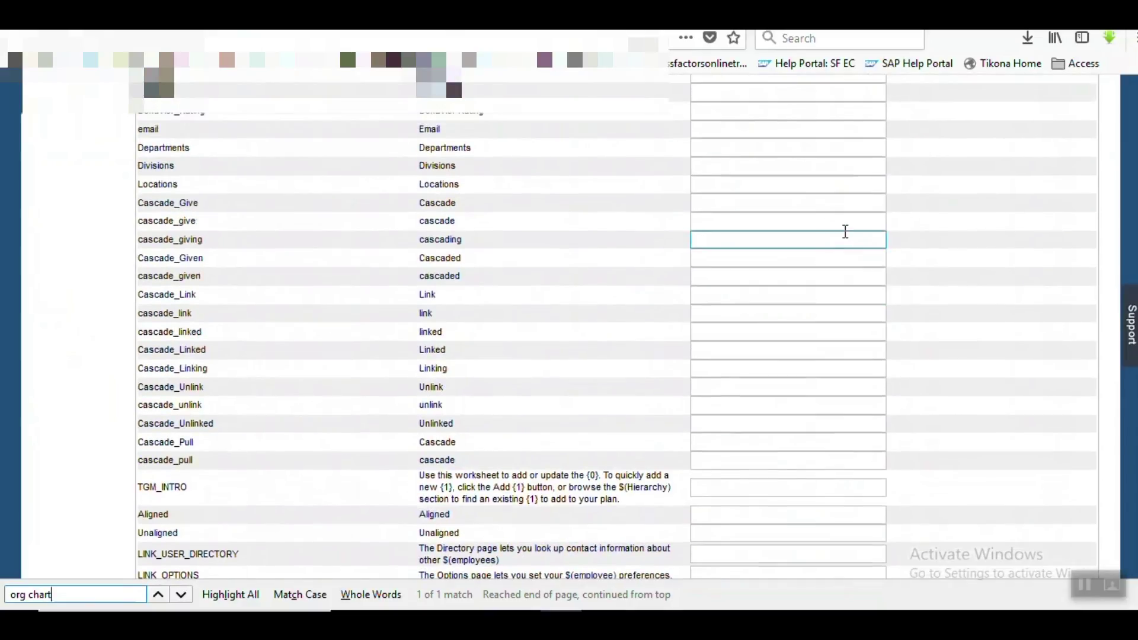
{"action": "scroll", "coordinate": [845, 231], "scroll_direction": "up", "scroll_amount": 5}
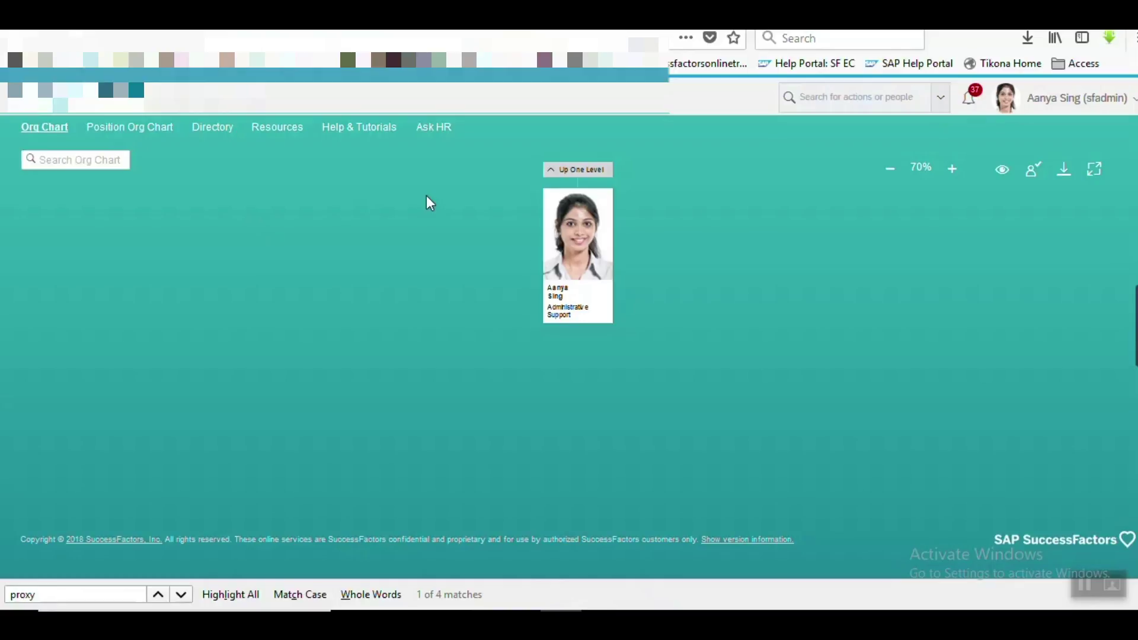
Open Manage Languages through the action search for 'manage langu' and review the locale list.
{"action": "left_click", "coordinate": [940, 101]}
{"action": "left_click", "coordinate": [900, 101]}
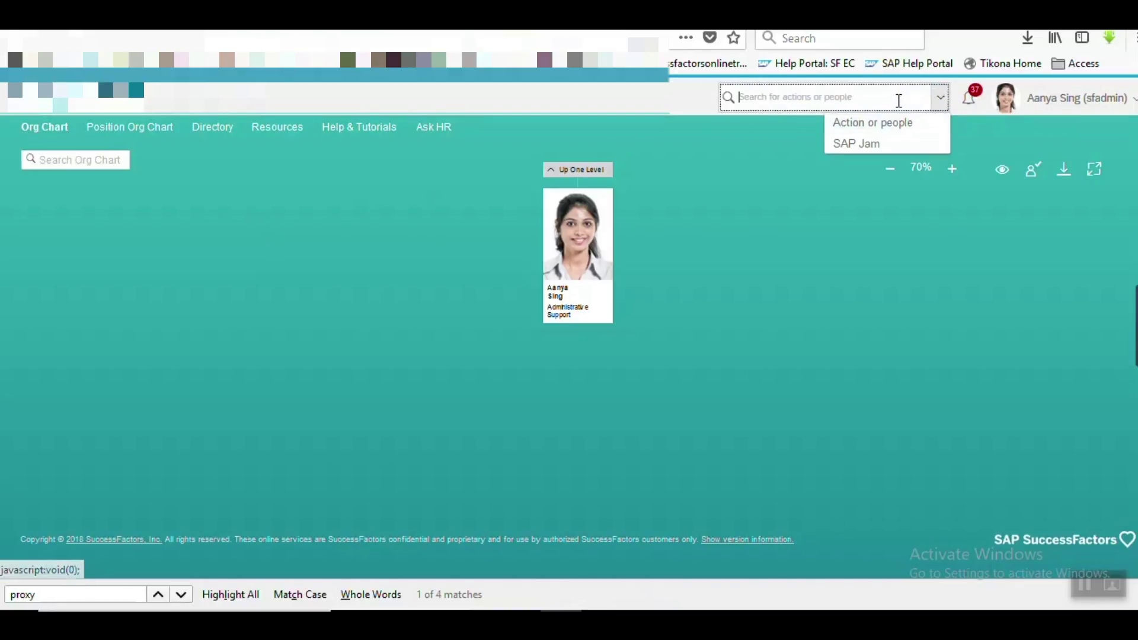
{"action": "type", "text": "manage langu"}
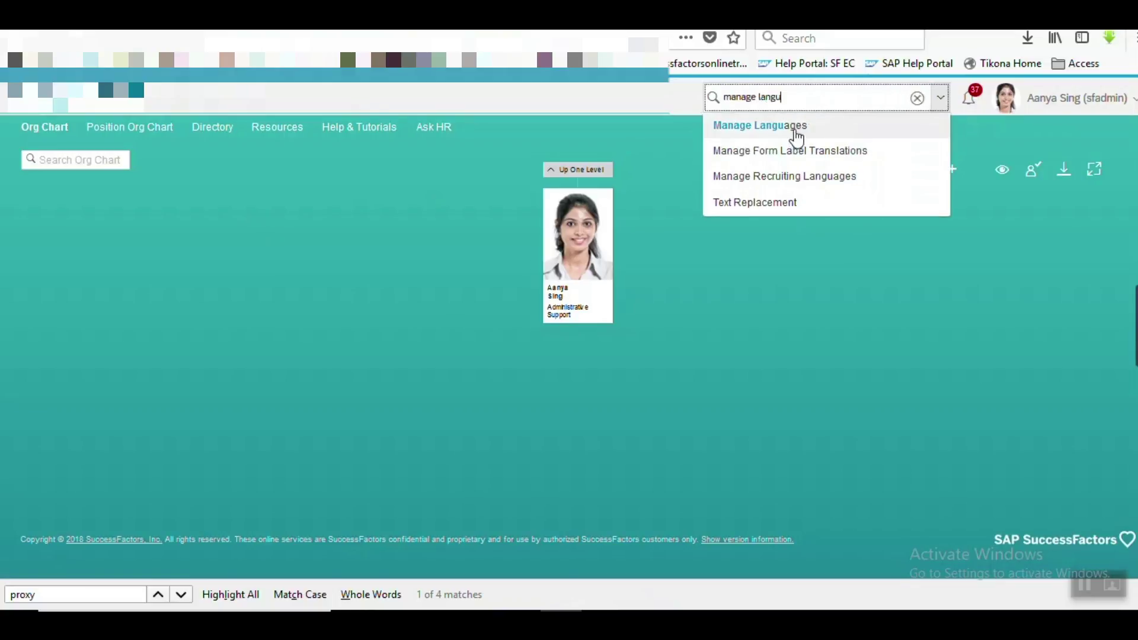
{"action": "left_click", "coordinate": [795, 132]}
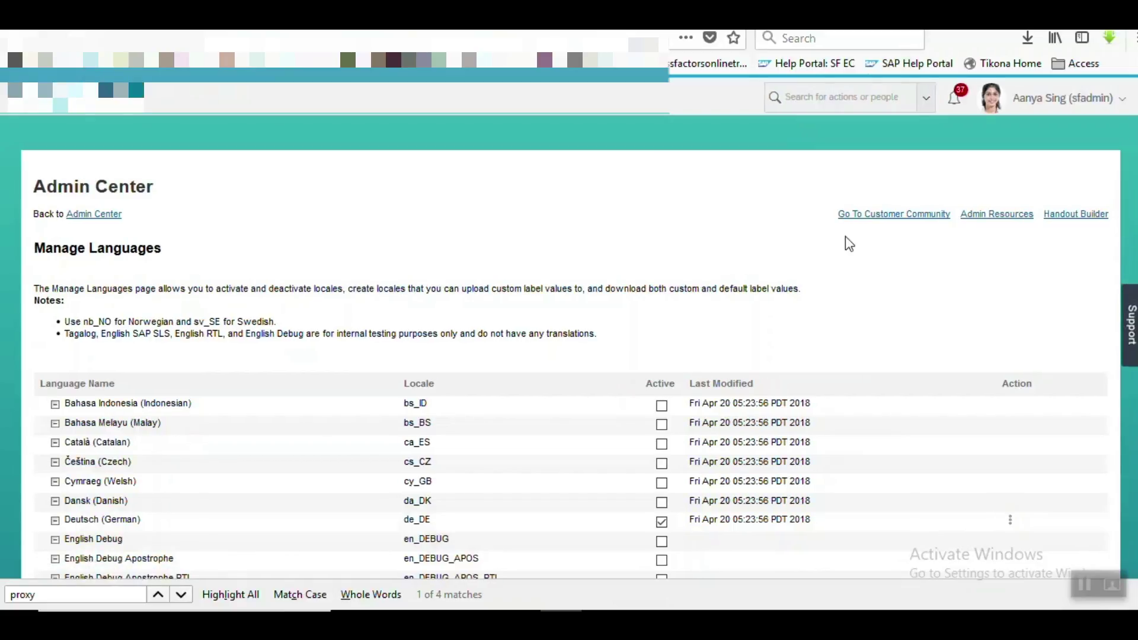
{"action": "scroll", "coordinate": [569, 324], "scroll_direction": "down", "scroll_amount": 6}
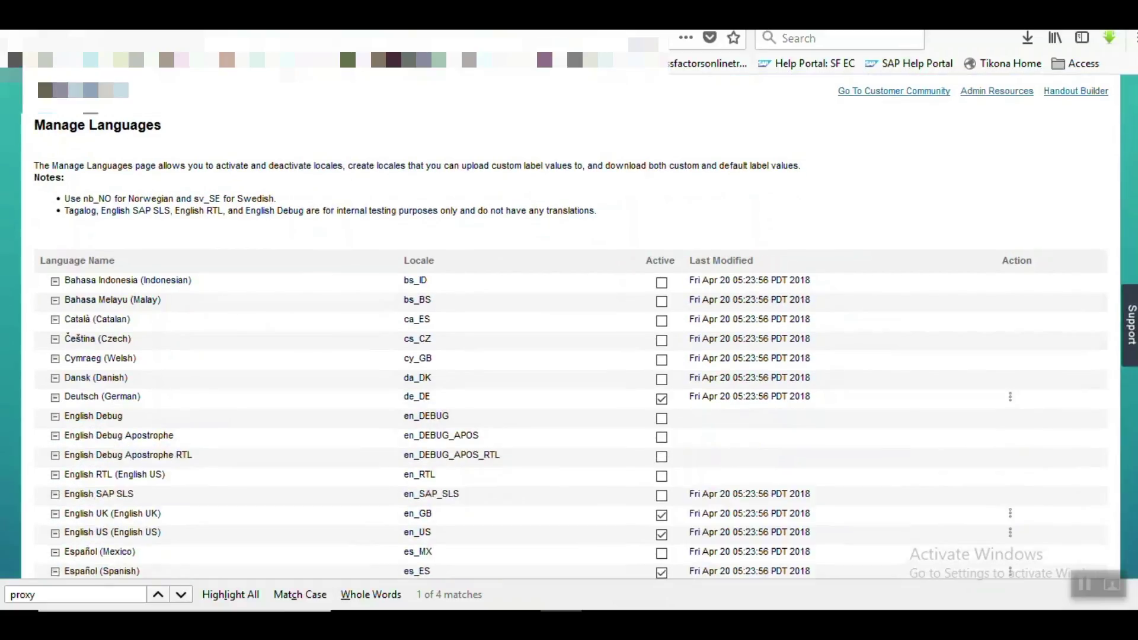
{"action": "scroll", "coordinate": [569, 323], "scroll_direction": "down", "scroll_amount": 7}
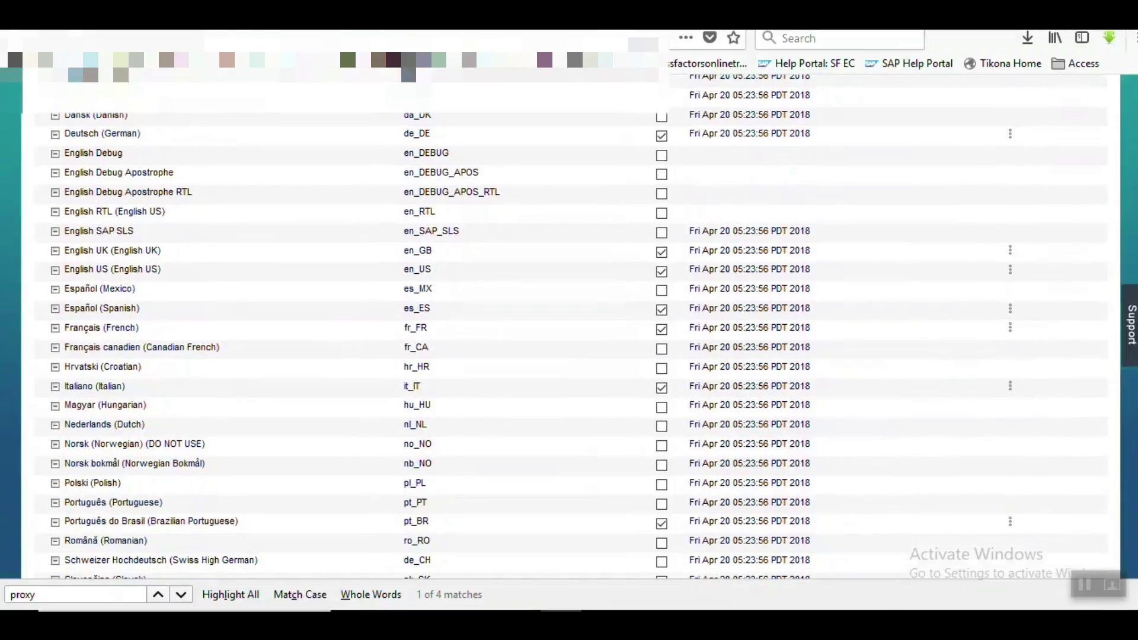
{"action": "scroll", "coordinate": [569, 323], "scroll_direction": "up", "scroll_amount": 8}
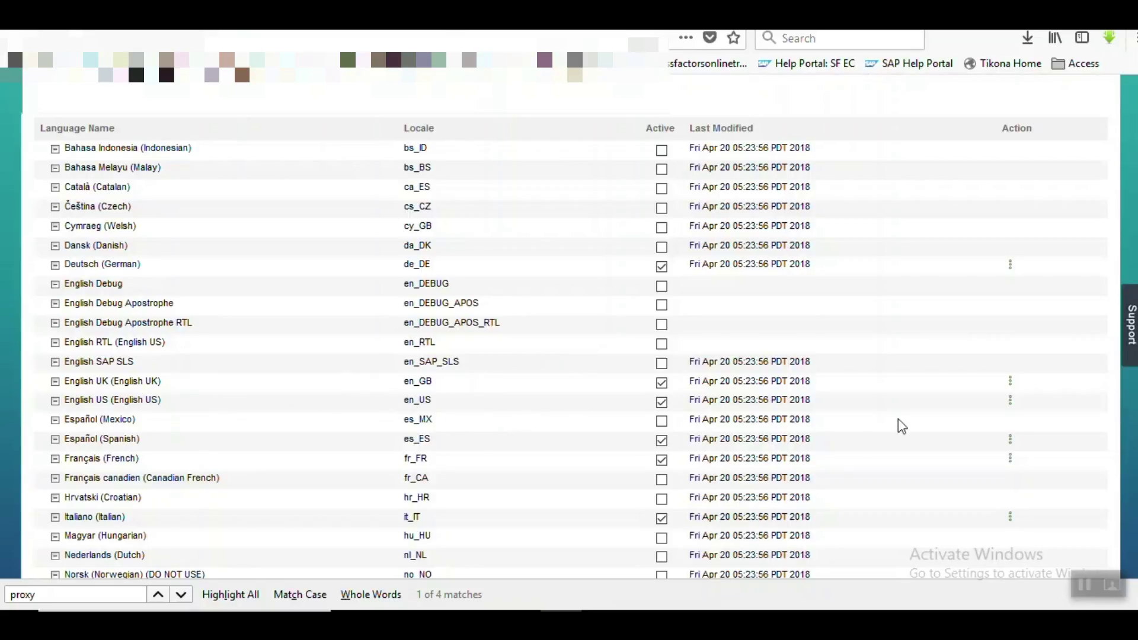
Add a custom locale named Custom_US based on English US.
{"action": "left_click", "coordinate": [1010, 401]}
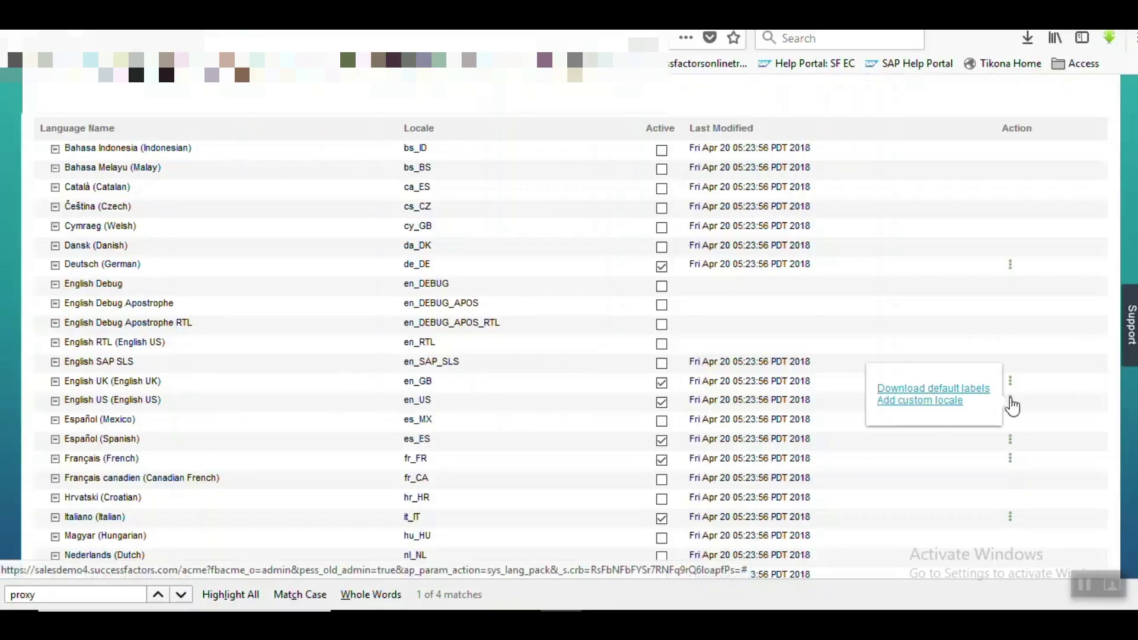
{"action": "left_click", "coordinate": [910, 403]}
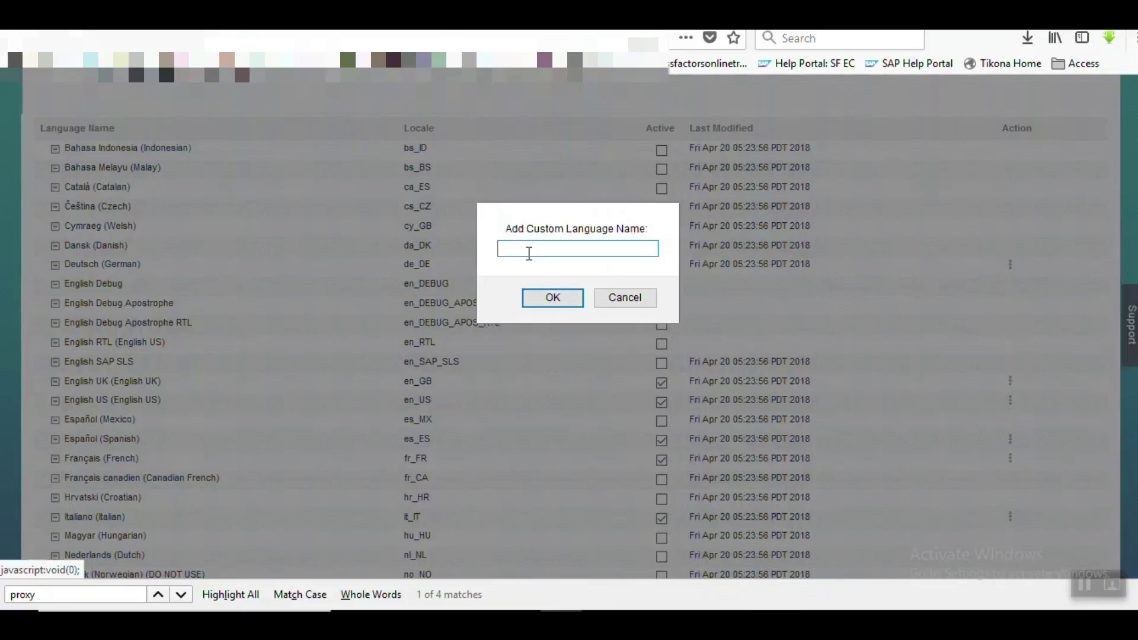
{"action": "type", "text": "Custome"}
{"action": "type", "text": "US"}
{"action": "left_click", "coordinate": [542, 301]}
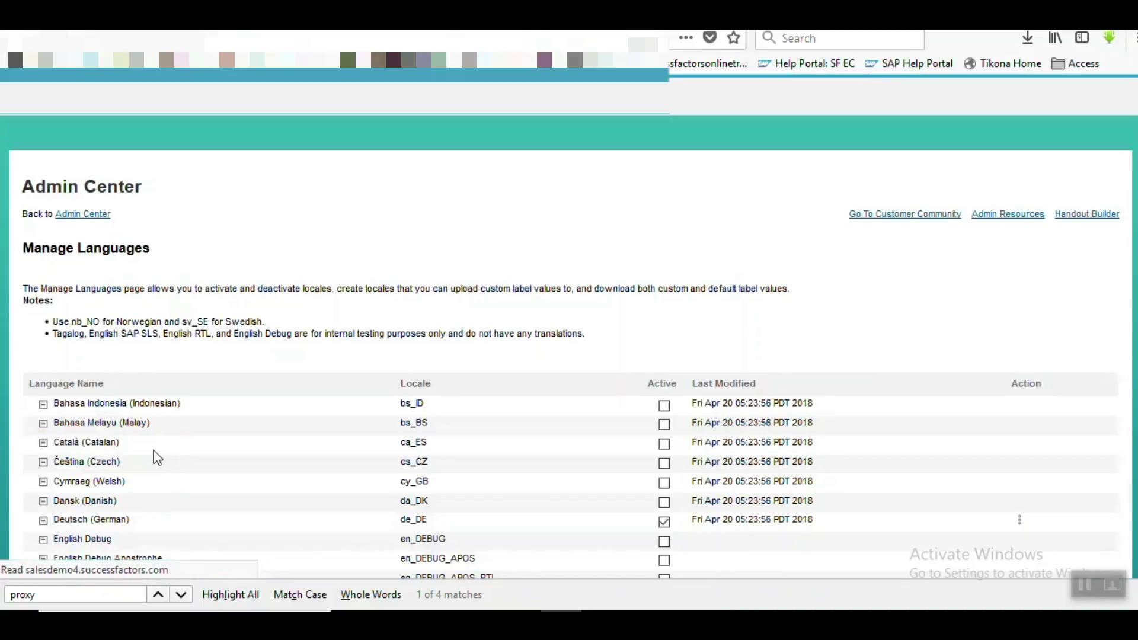
{"action": "scroll", "coordinate": [846, 292], "scroll_direction": "down", "scroll_amount": 8}
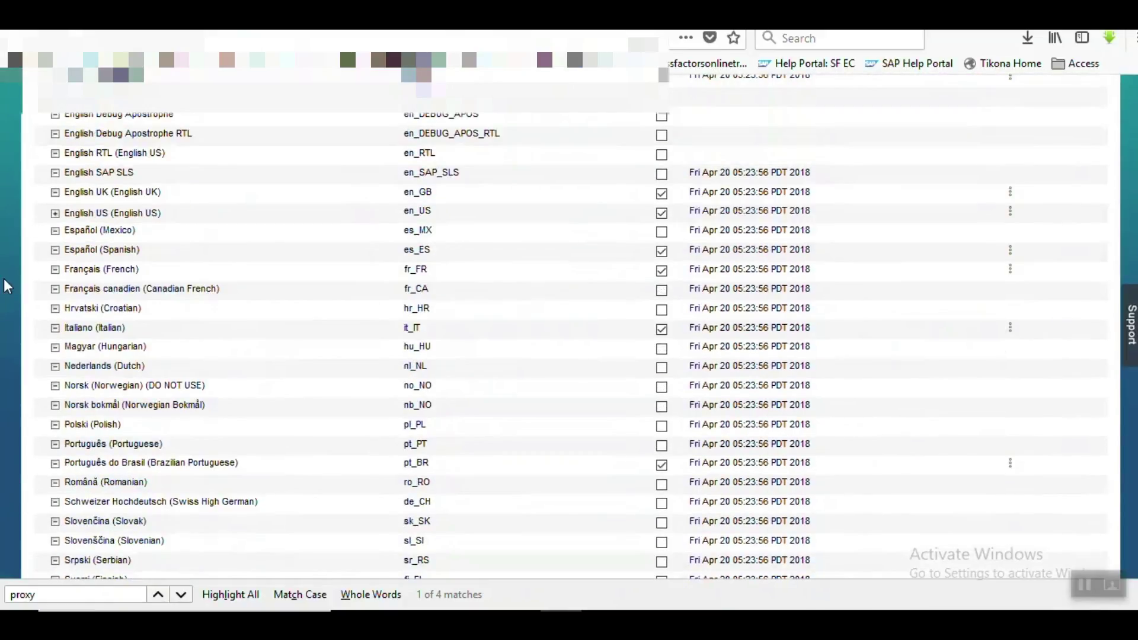
Expand English US and download its default labels as Messages.csv.
{"action": "left_click", "coordinate": [54, 213]}
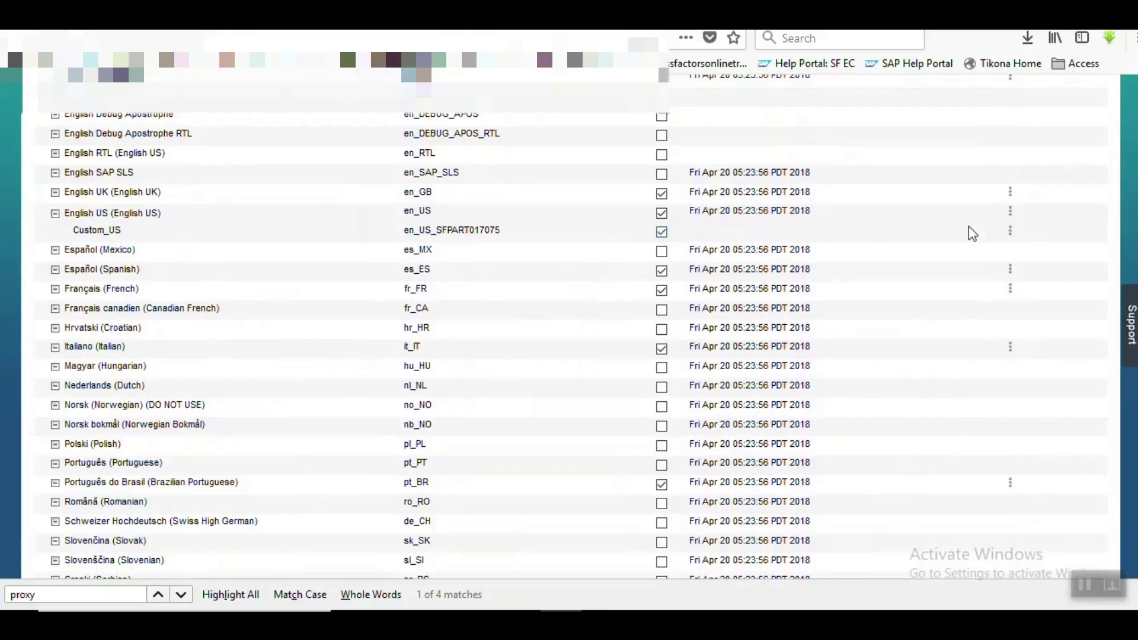
{"action": "left_click", "coordinate": [1012, 233]}
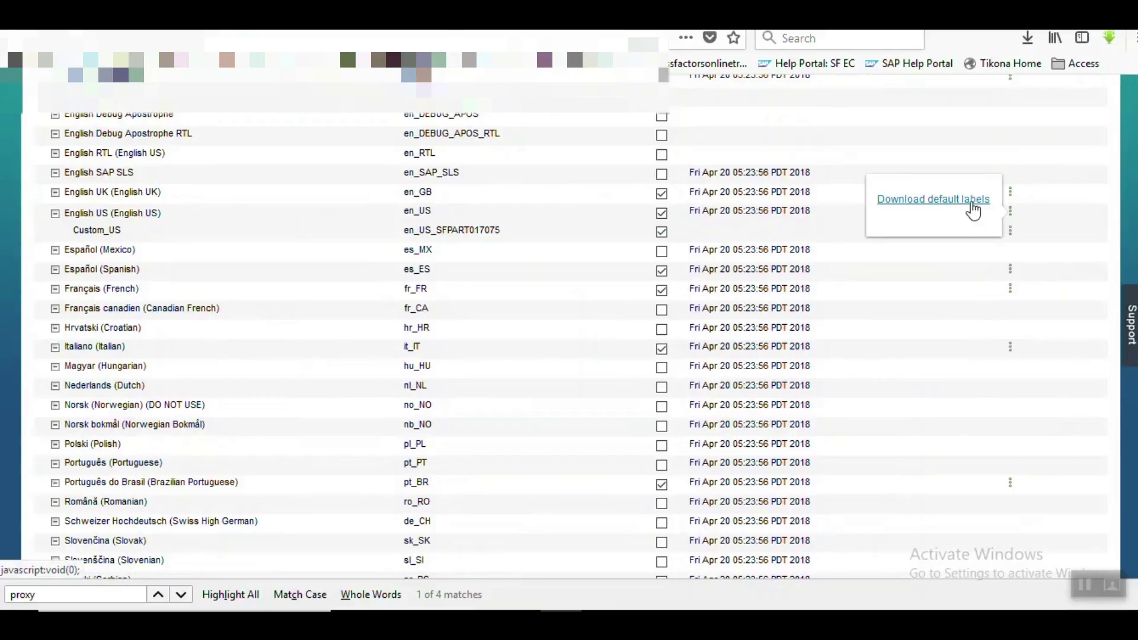
{"action": "left_click", "coordinate": [829, 219]}
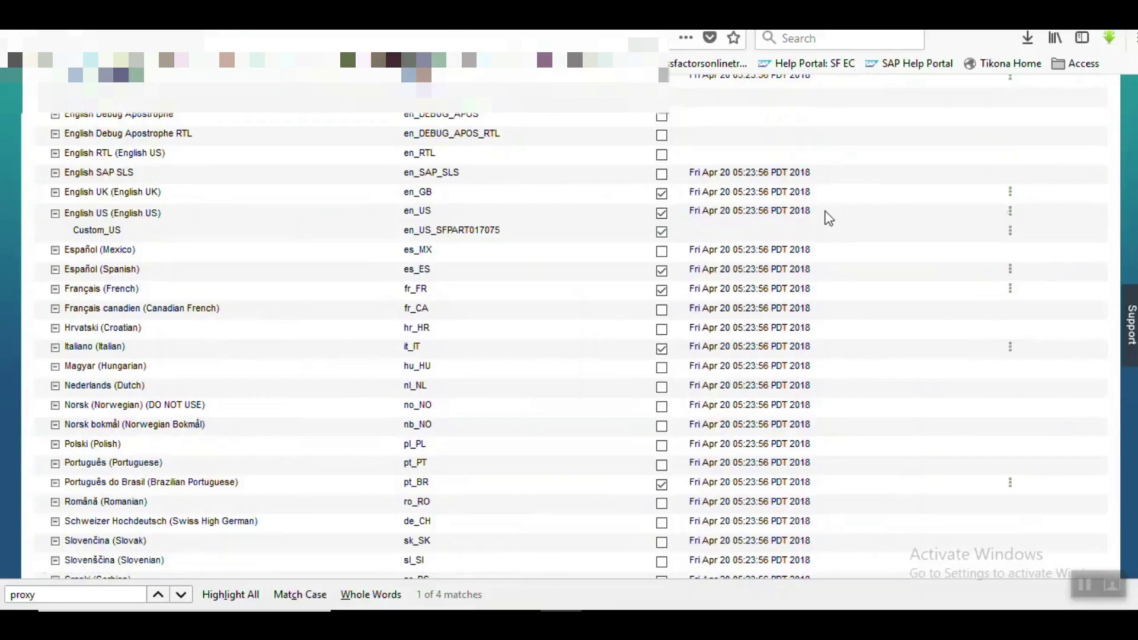
{"action": "left_click", "coordinate": [1010, 211]}
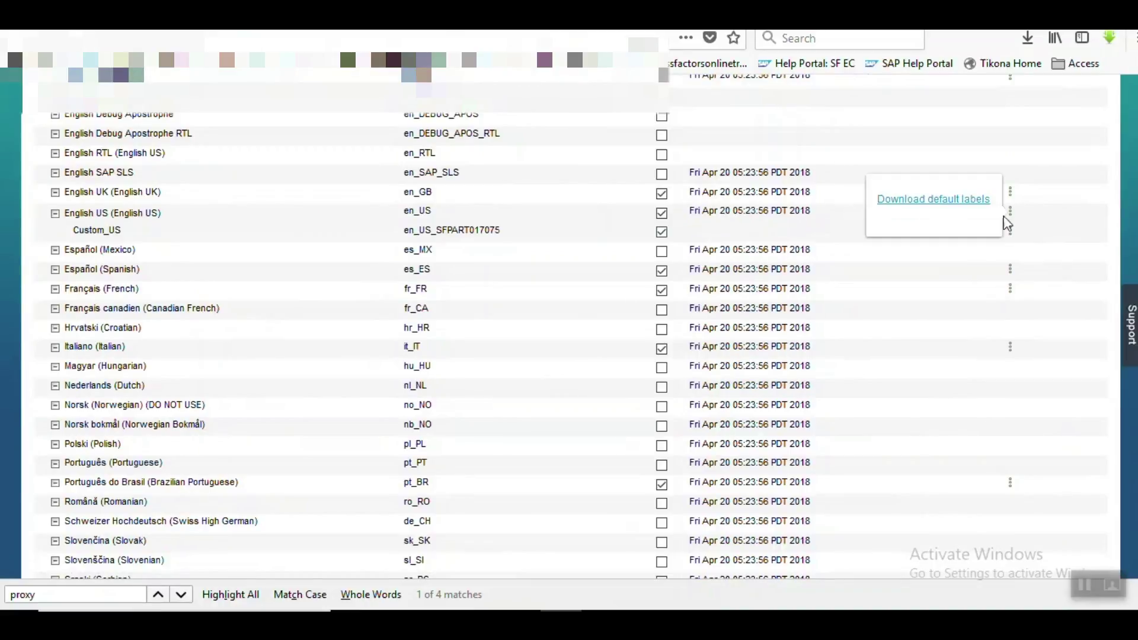
{"action": "left_click", "coordinate": [961, 208]}
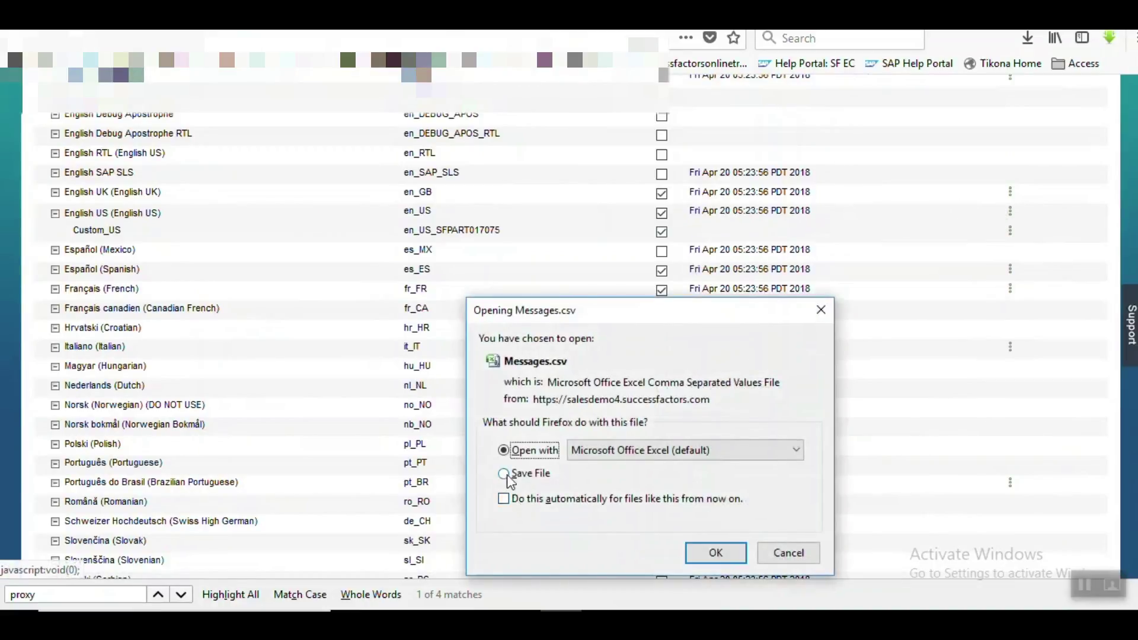
{"action": "left_click", "coordinate": [505, 475]}
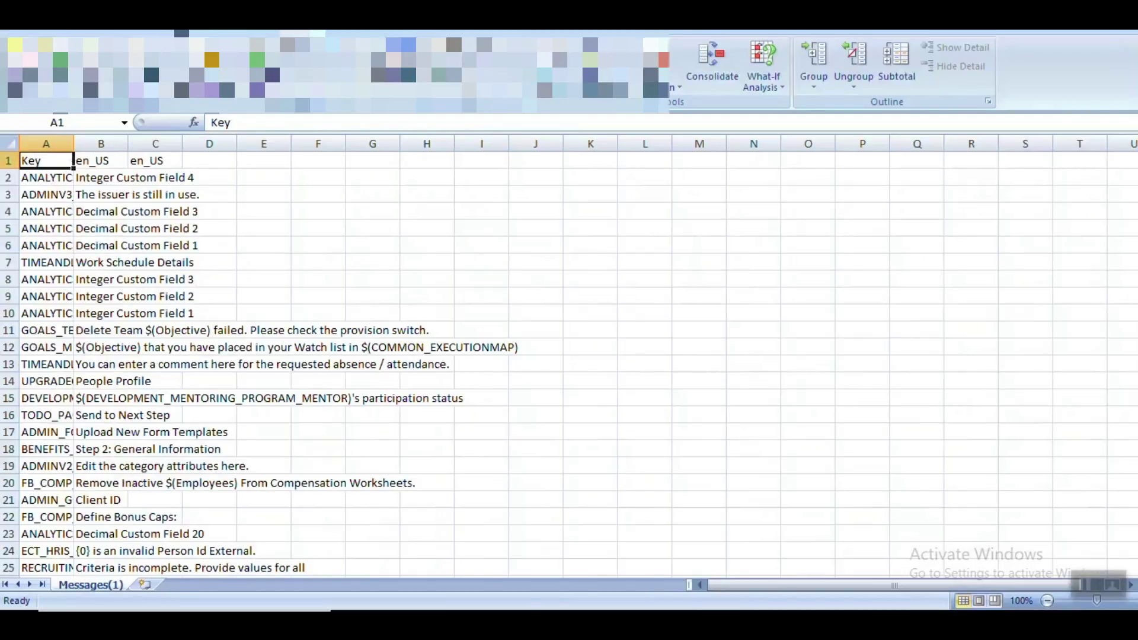
Add AutoFilter to the Messages.csv header row and bring up the en_US column's filter options.
{"action": "key", "text": "shift+space"}
{"action": "key", "text": "ctrl+shift+l"}
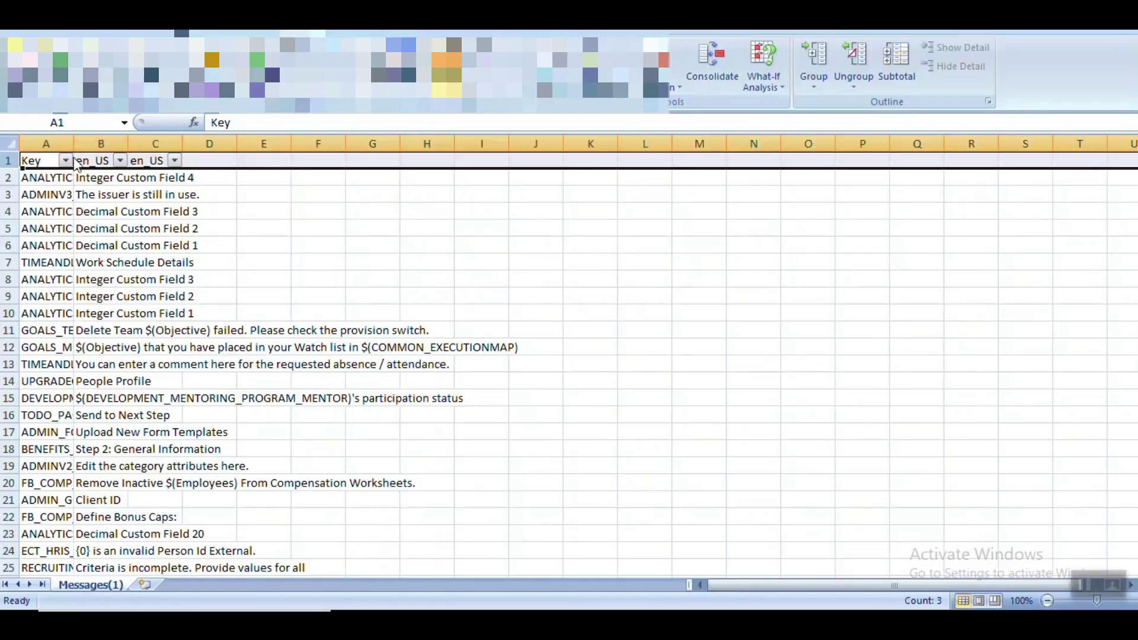
{"action": "left_click", "coordinate": [49, 159]}
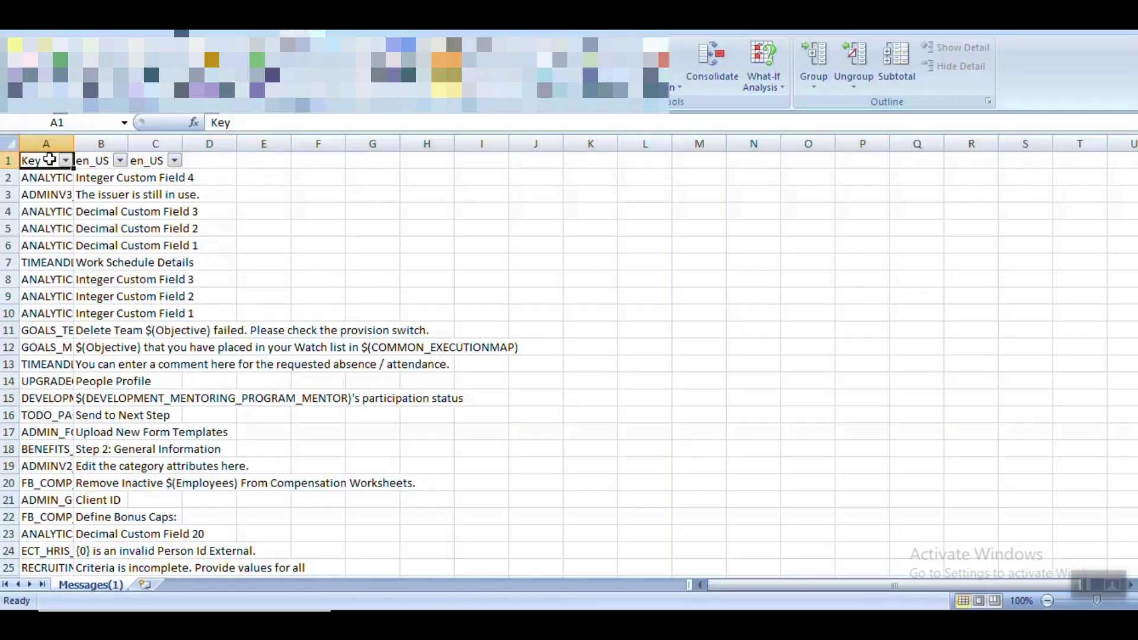
{"action": "left_click", "coordinate": [89, 161]}
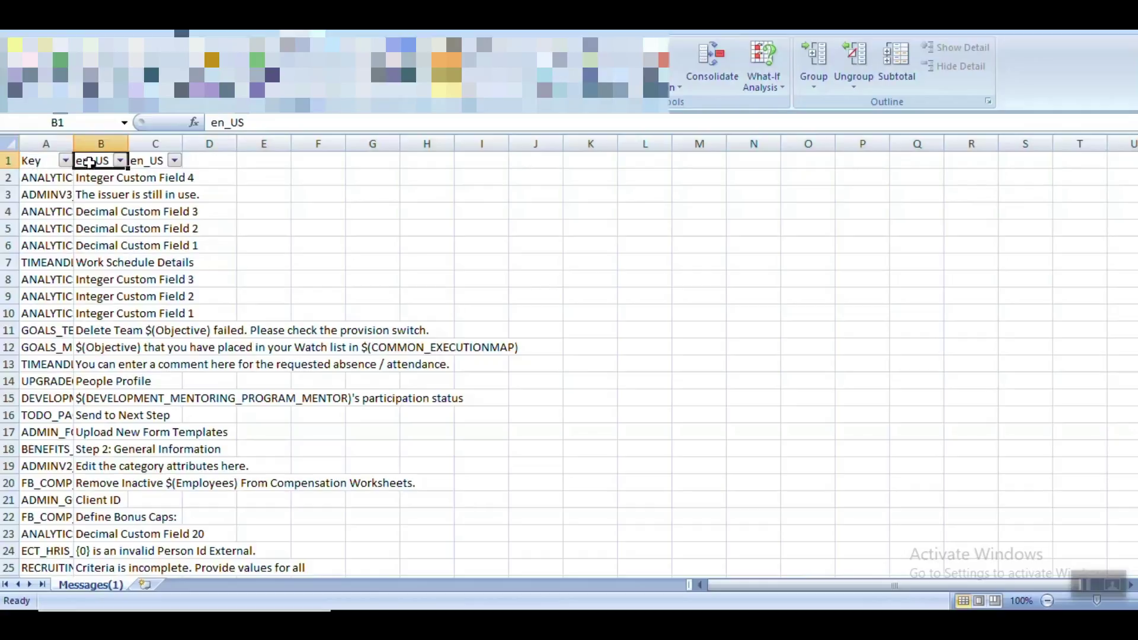
{"action": "left_click", "coordinate": [133, 165]}
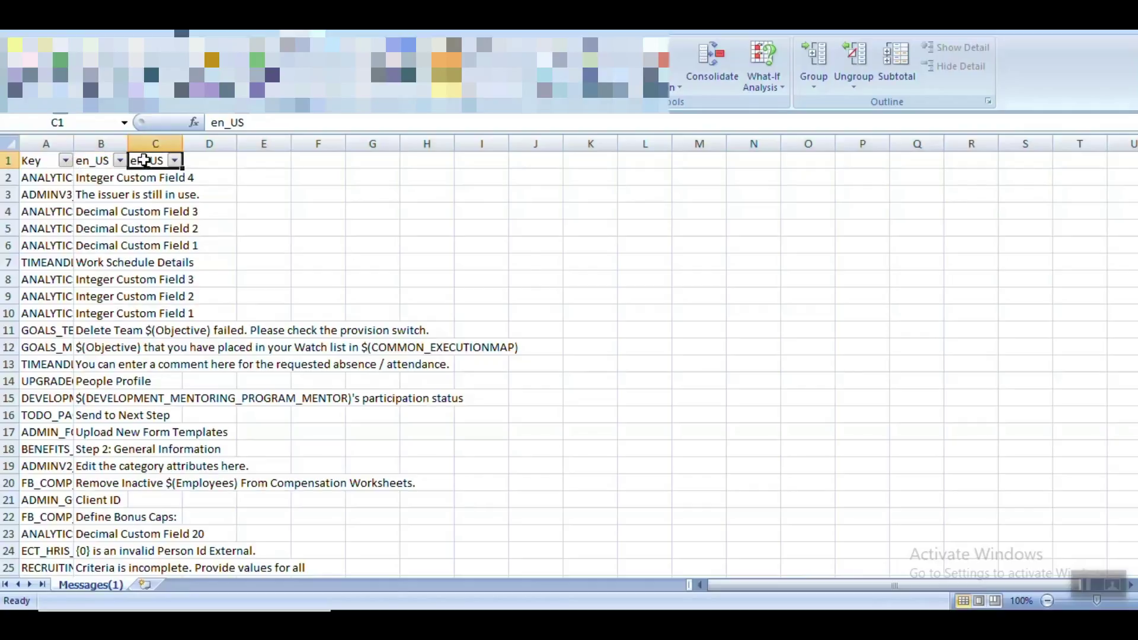
{"action": "left_click", "coordinate": [104, 160]}
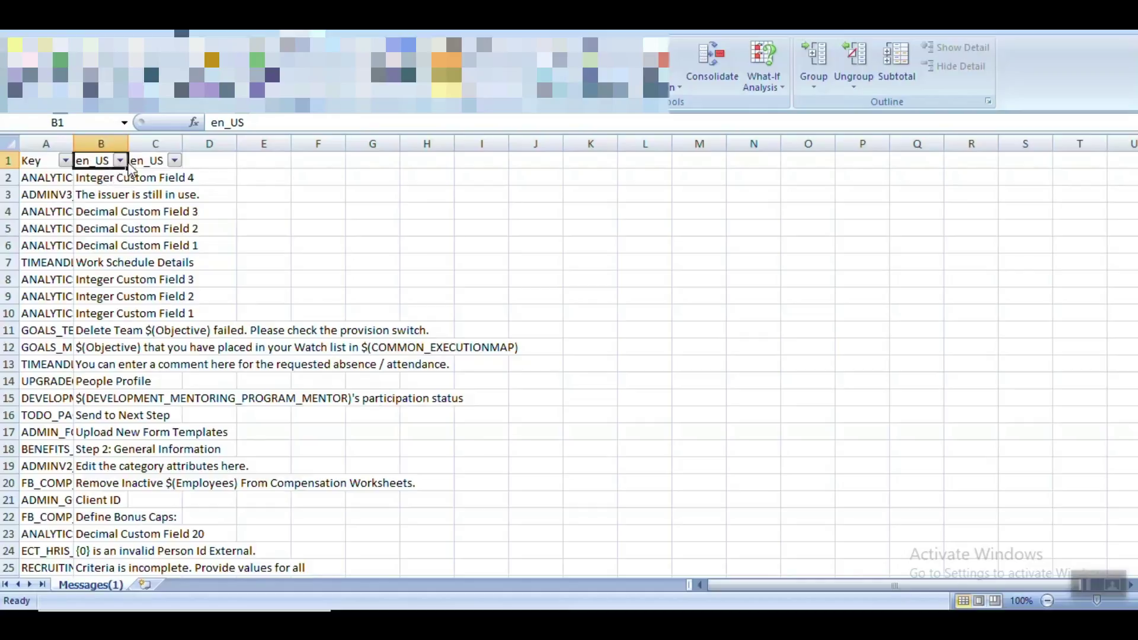
{"action": "left_click", "coordinate": [121, 162]}
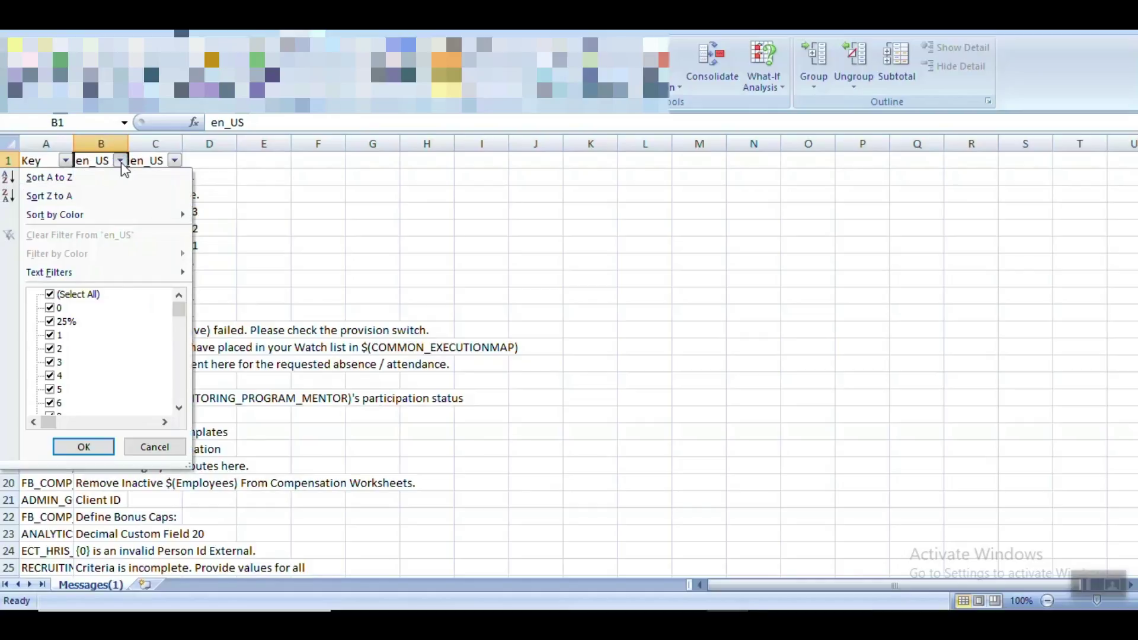
Filter the en_US column to labels equal to 'Org Chart'.
{"action": "mouse_move", "coordinate": [93, 276]}
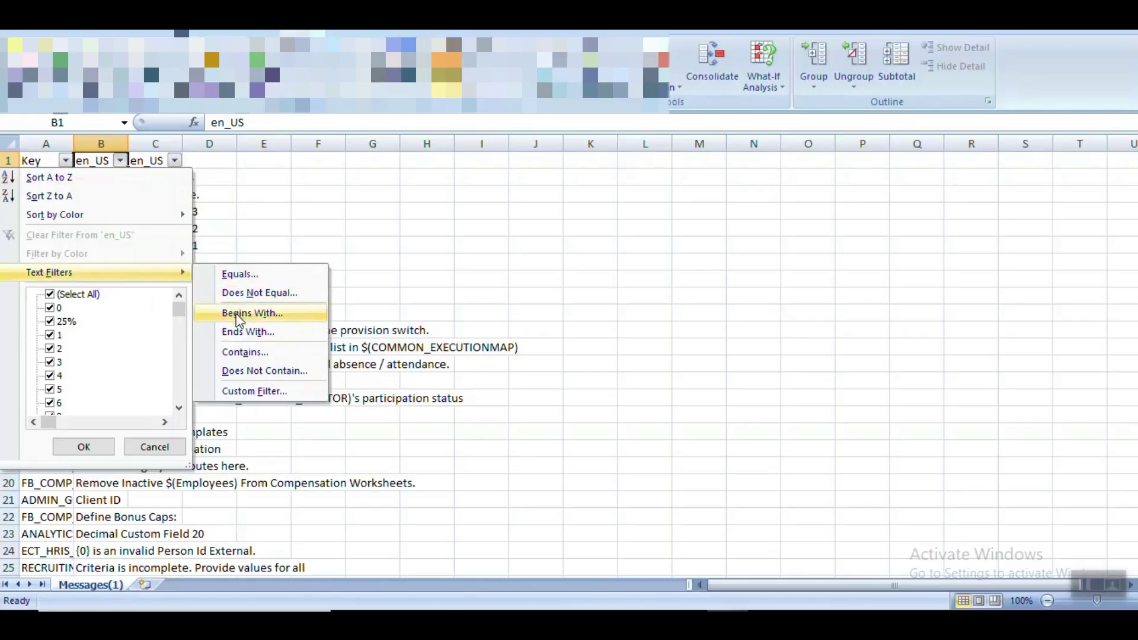
{"action": "left_click", "coordinate": [235, 274]}
{"action": "type", "text": "O"}
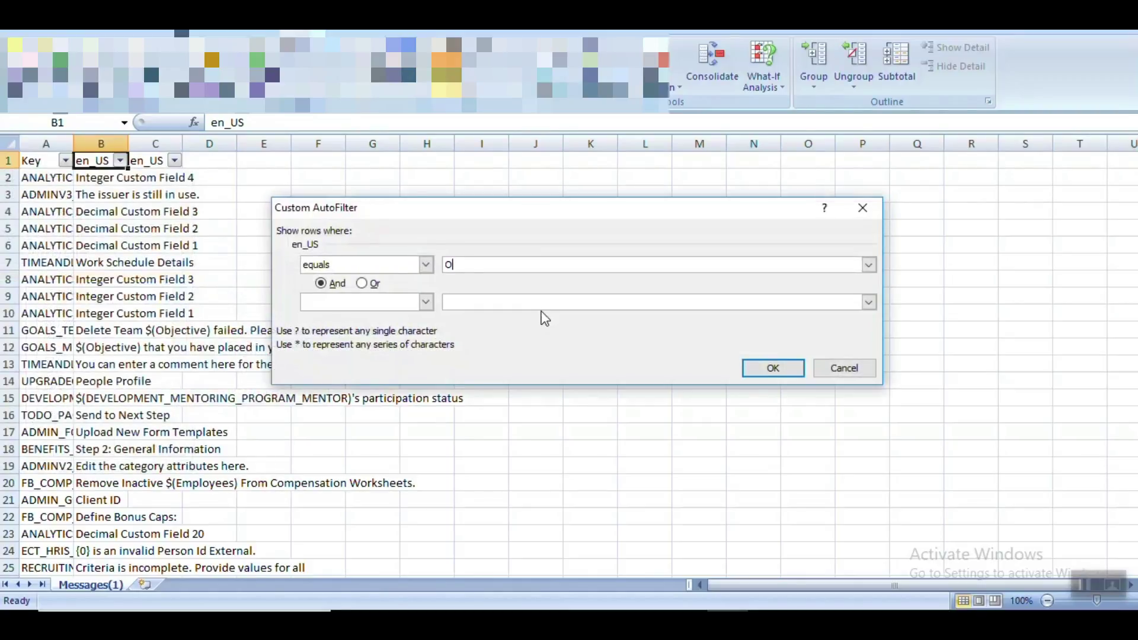
{"action": "type", "text": "rg Chart"}
{"action": "left_click", "coordinate": [770, 368]}
{"action": "left_click_drag", "start_coordinate": [775, 381], "coordinate": [652, 347]}
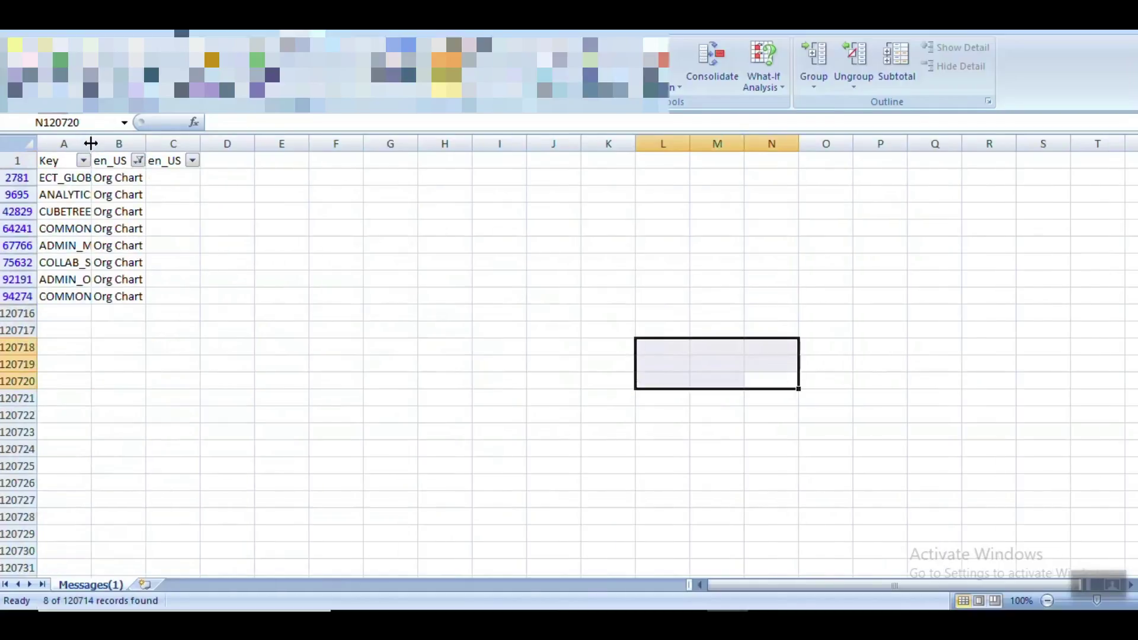
Widen the Key column to show the full key names of the filtered rows.
{"action": "left_click_drag", "start_coordinate": [91, 143], "coordinate": [245, 143]}
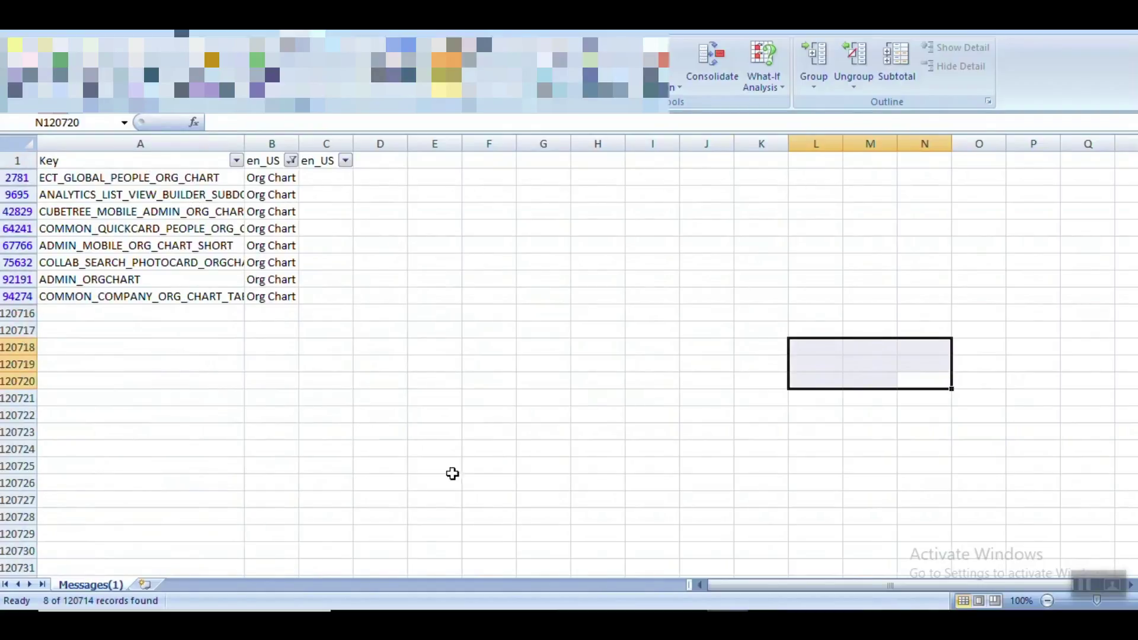
{"action": "left_click_drag", "start_coordinate": [468, 483], "coordinate": [616, 551]}
{"action": "scroll", "coordinate": [593, 534], "scroll_direction": "down", "scroll_amount": 2}
{"action": "left_click_drag", "start_coordinate": [495, 519], "coordinate": [509, 461]}
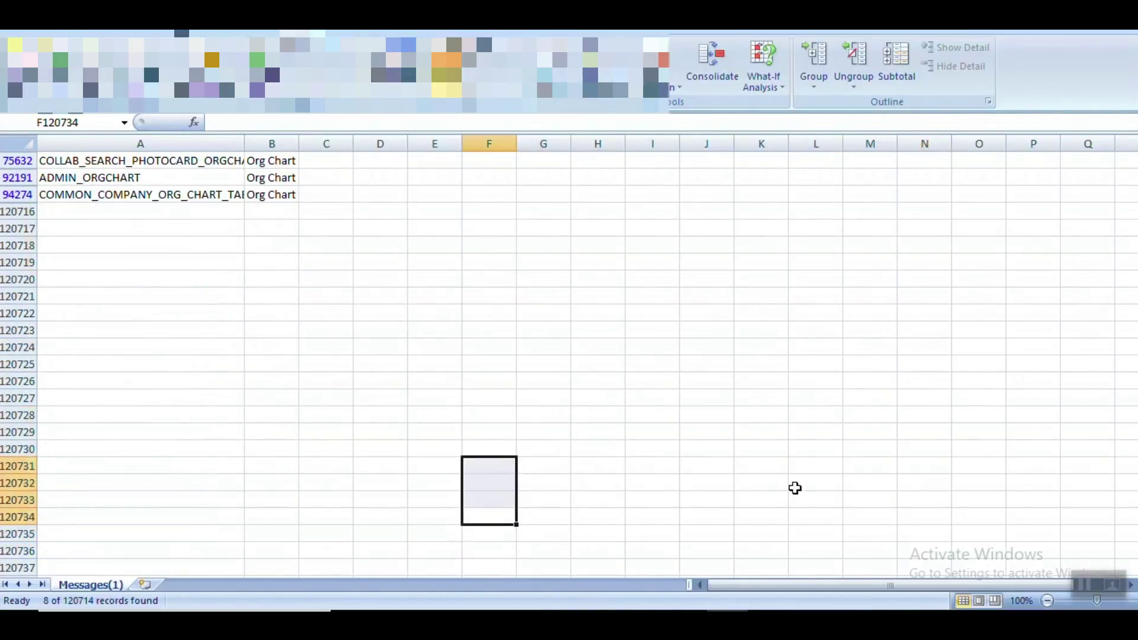
{"action": "scroll", "coordinate": [569, 356], "scroll_direction": "up", "scroll_amount": 2}
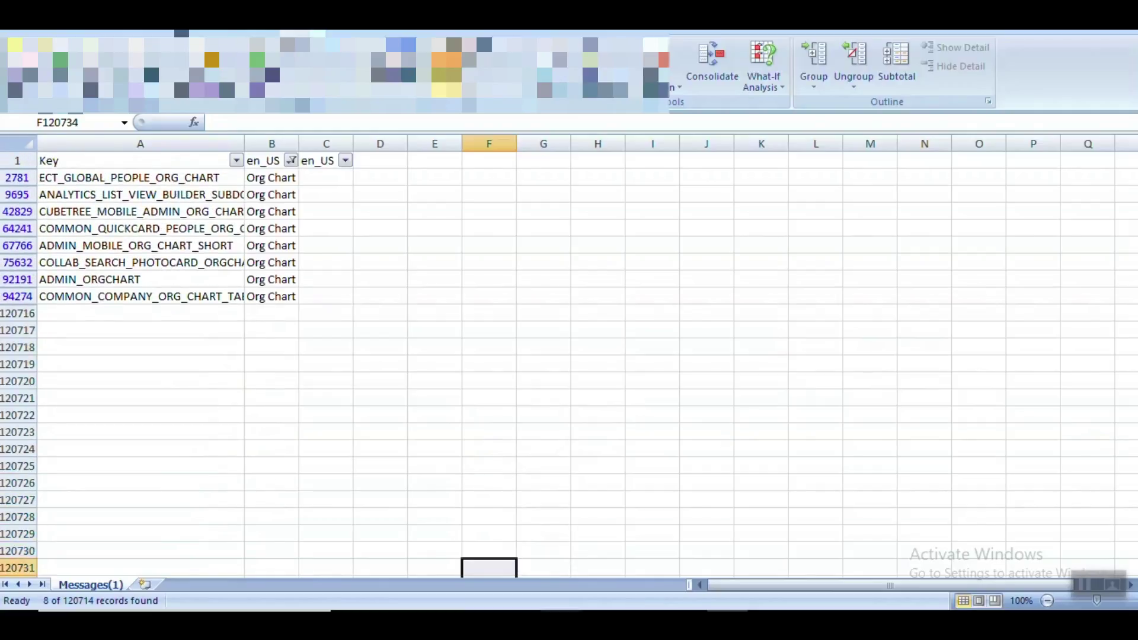
{"action": "left_click", "coordinate": [168, 164]}
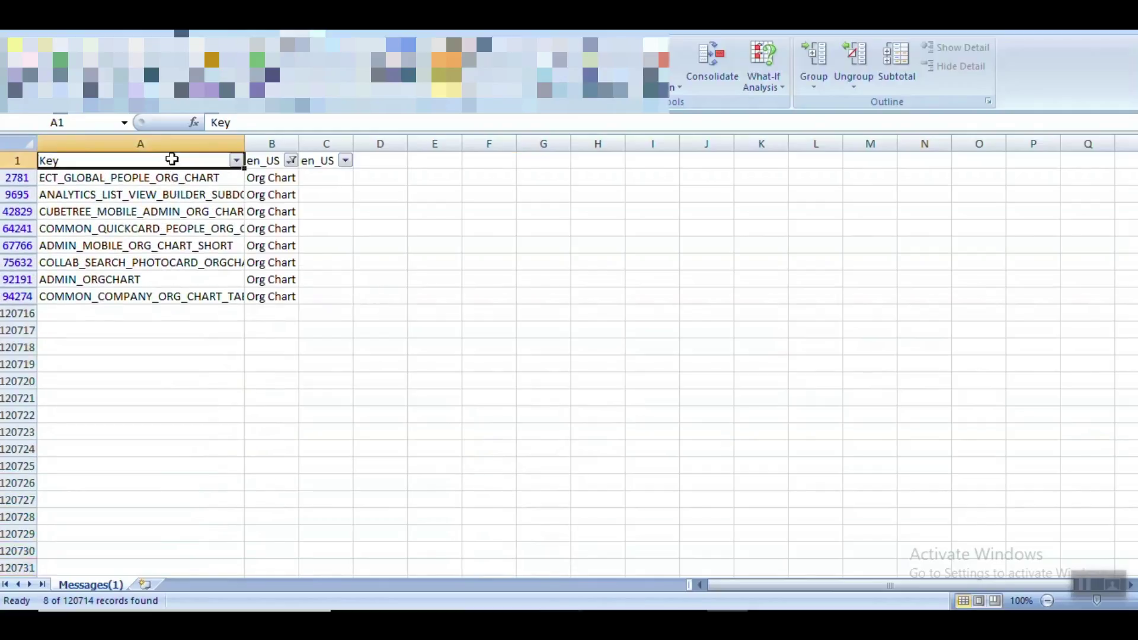
Copy the filtered Org Chart rows, including headers, from the sheet.
{"action": "left_click", "coordinate": [326, 291], "text": "shift"}
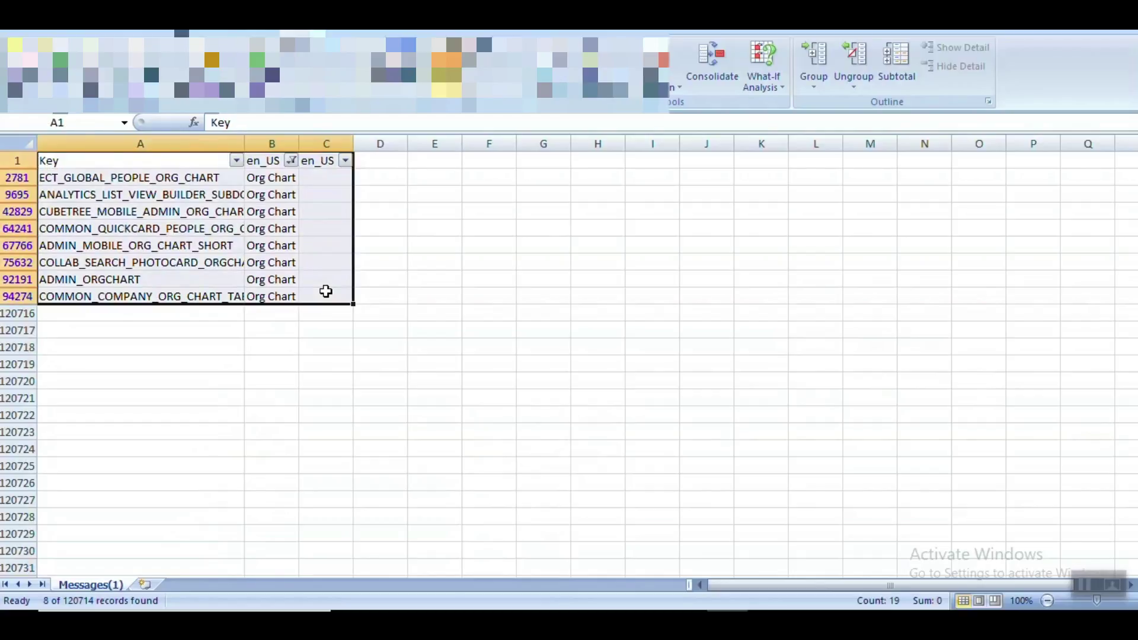
{"action": "key", "text": "ctrl+c"}
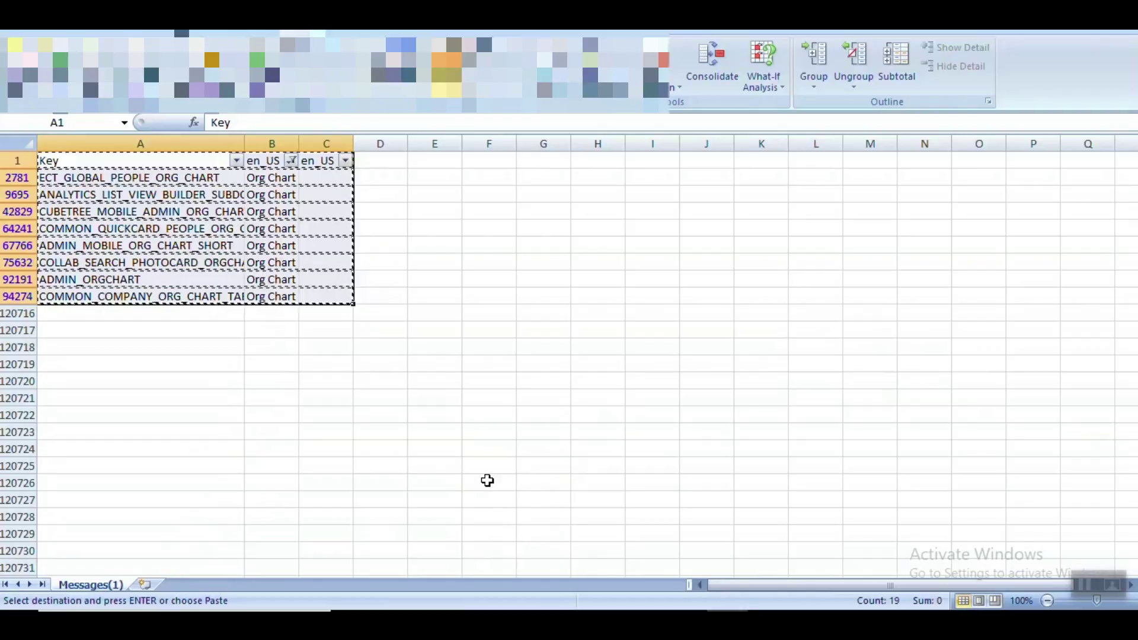
{"action": "key", "text": "super"}
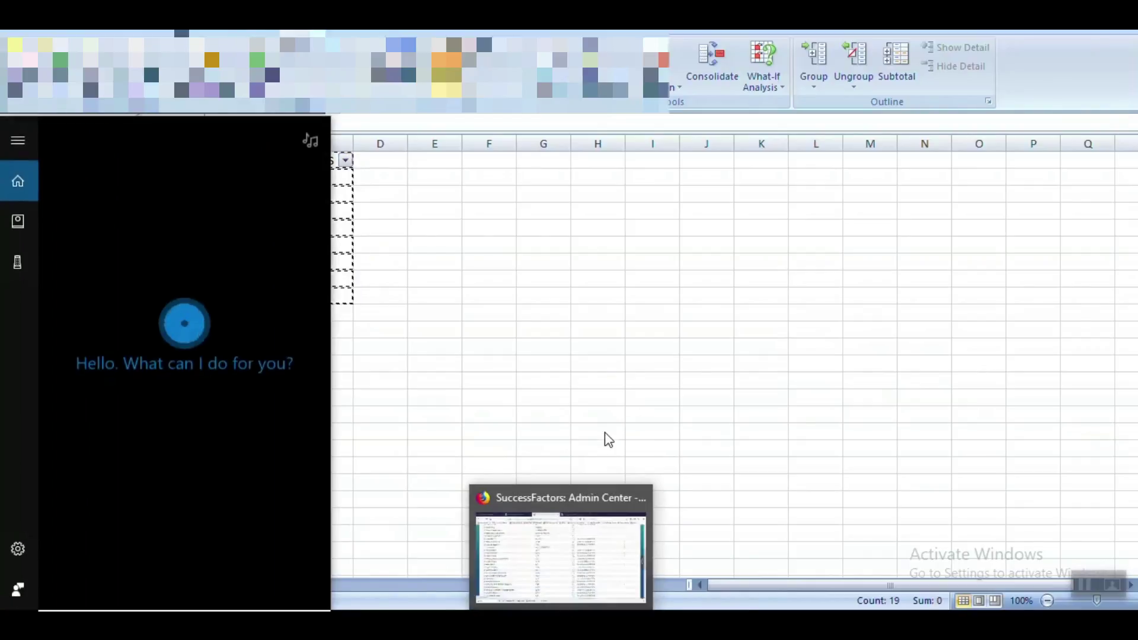
{"action": "left_click", "coordinate": [597, 338]}
Download the Custom_US custom labels file, Messages.csv, from SuccessFactors.
{"action": "key", "text": "alt+Tab"}
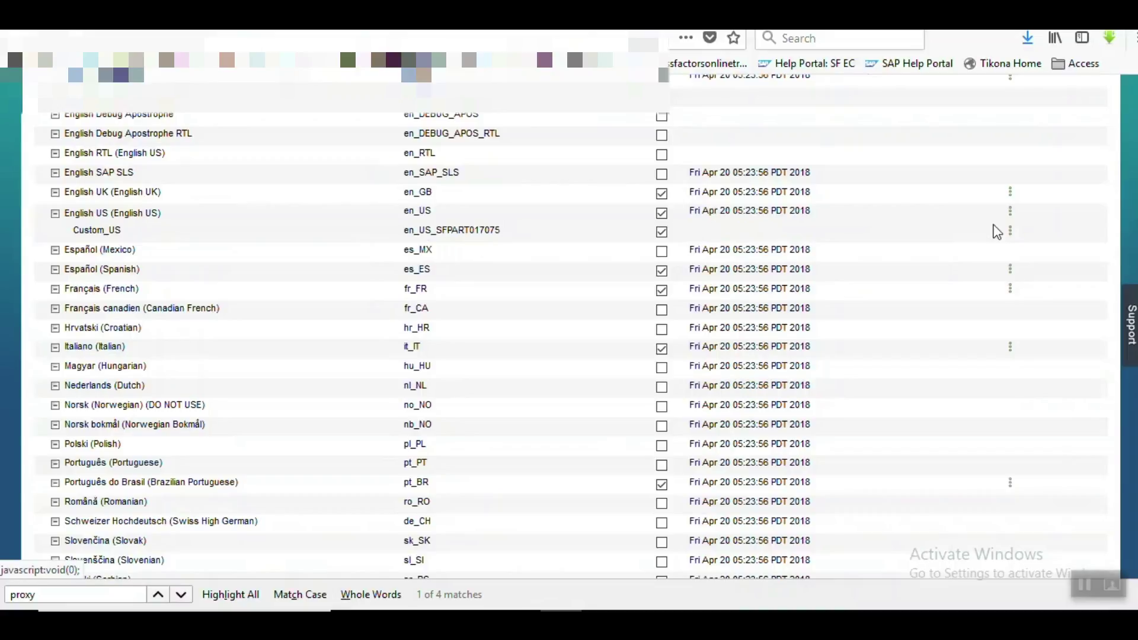
{"action": "left_click", "coordinate": [1010, 233]}
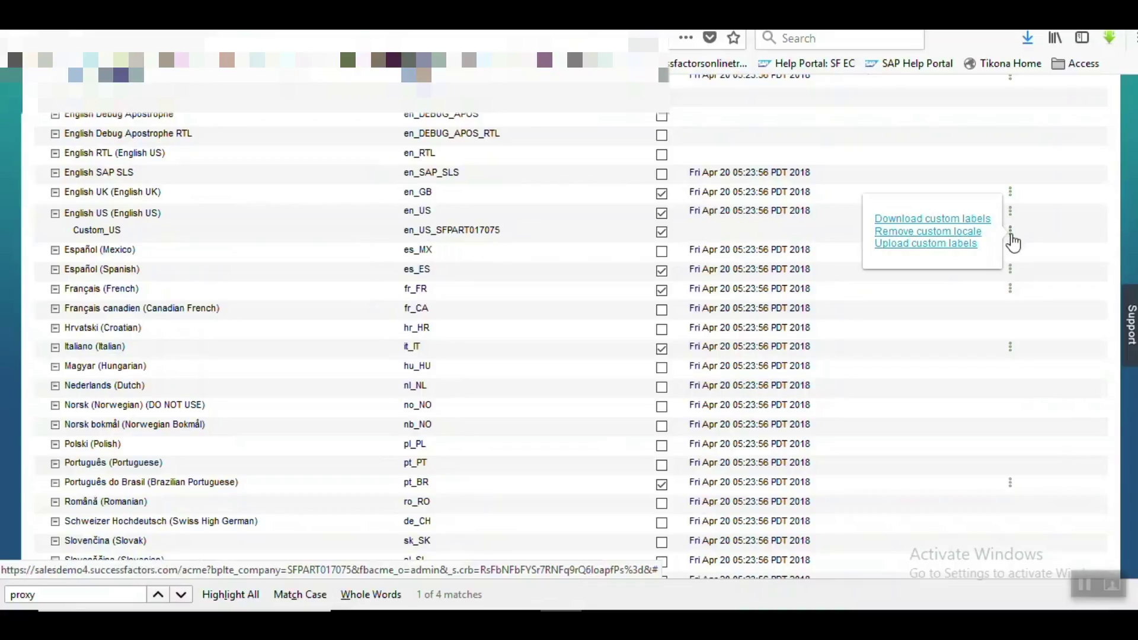
{"action": "left_click", "coordinate": [972, 220]}
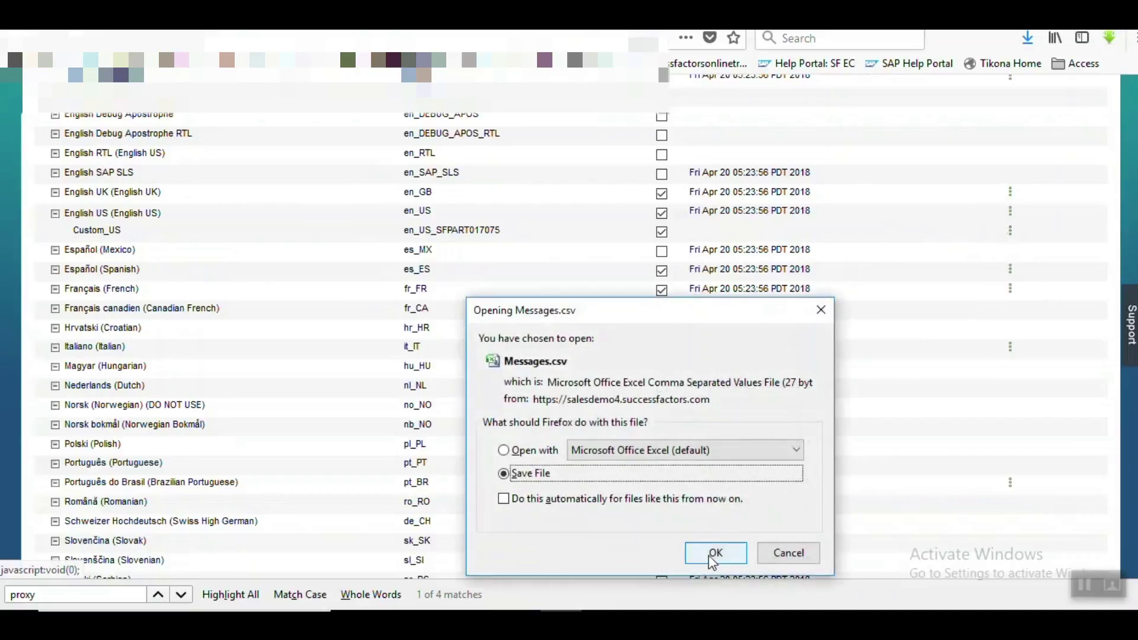
{"action": "left_click", "coordinate": [715, 553]}
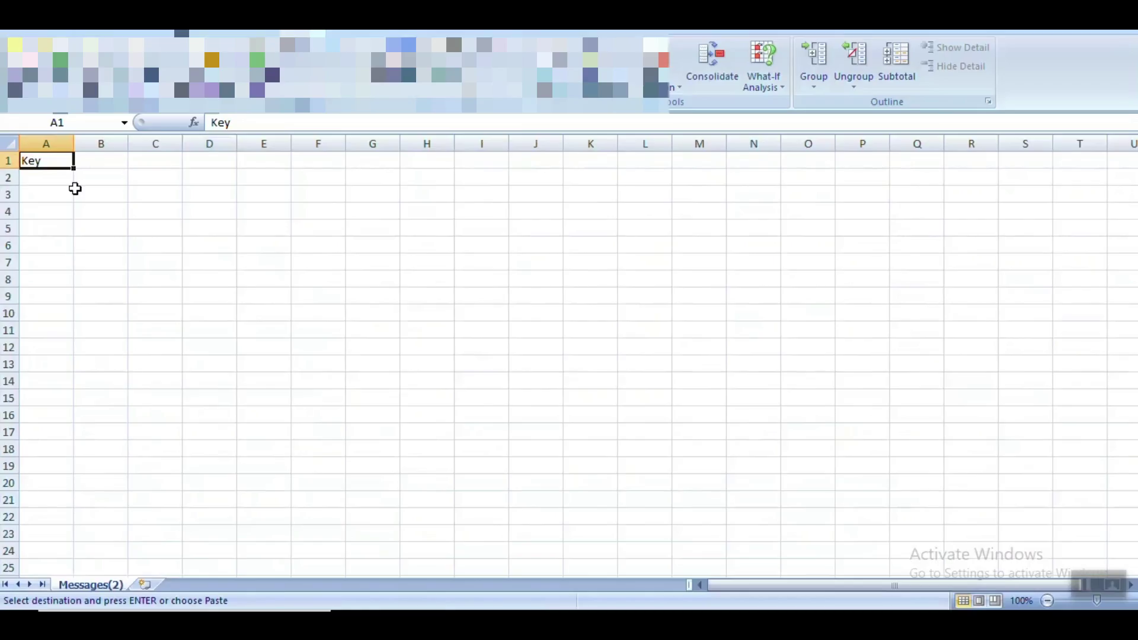
Paste the Org Chart rows and change the B2 label to 'Hierarchy Chart'.
{"action": "key", "text": "ctrl+v"}
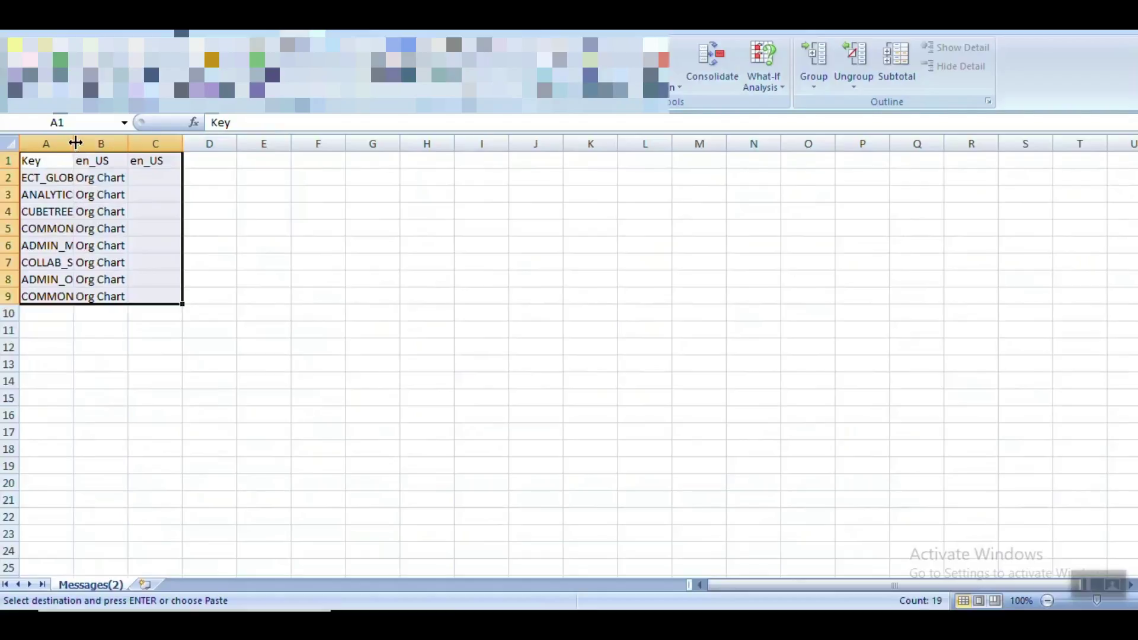
{"action": "left_click_drag", "start_coordinate": [75, 144], "coordinate": [190, 143]}
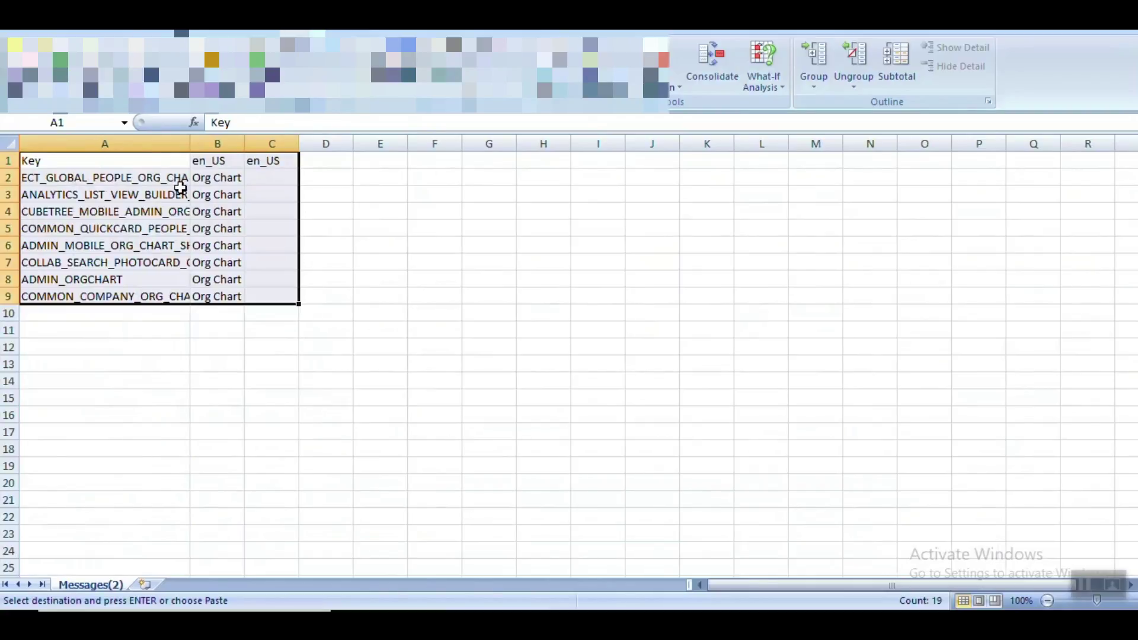
{"action": "left_click", "coordinate": [203, 179]}
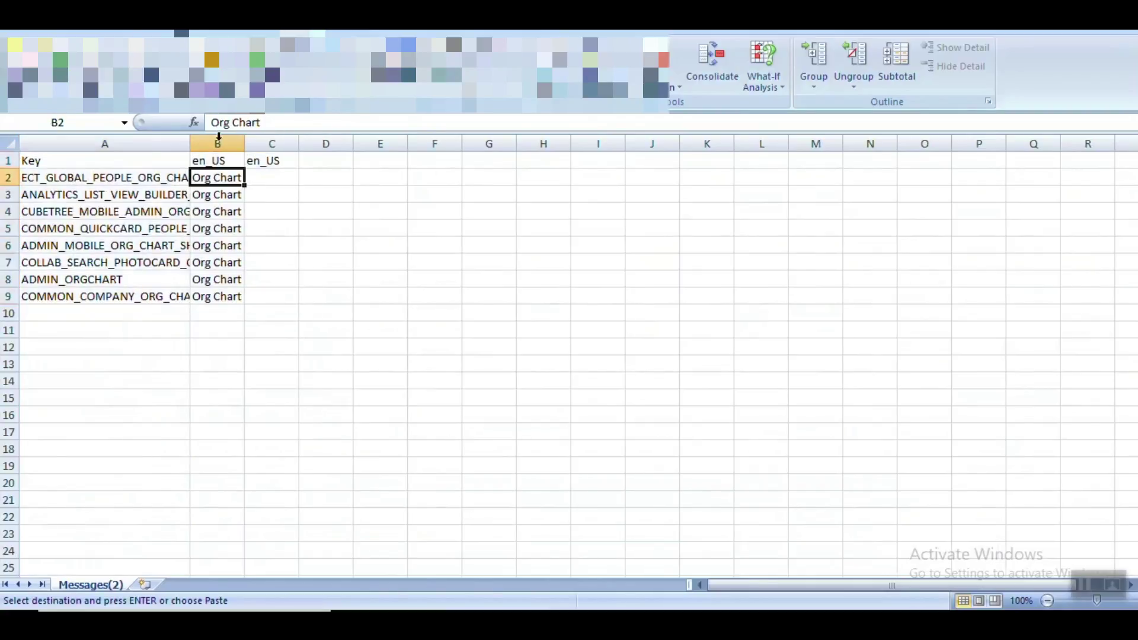
{"action": "left_click", "coordinate": [231, 123]}
{"action": "key", "text": "BackSpace"}
{"action": "key", "text": "BackSpace"}
{"action": "key", "text": "BackSpace"}
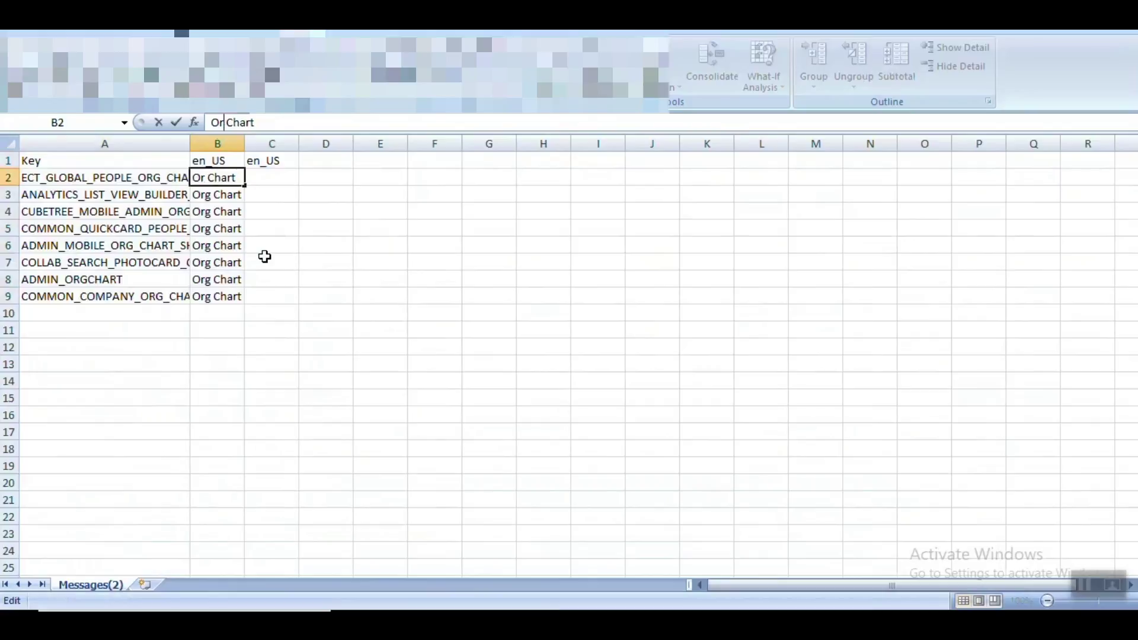
{"action": "type", "text": "Hie"}
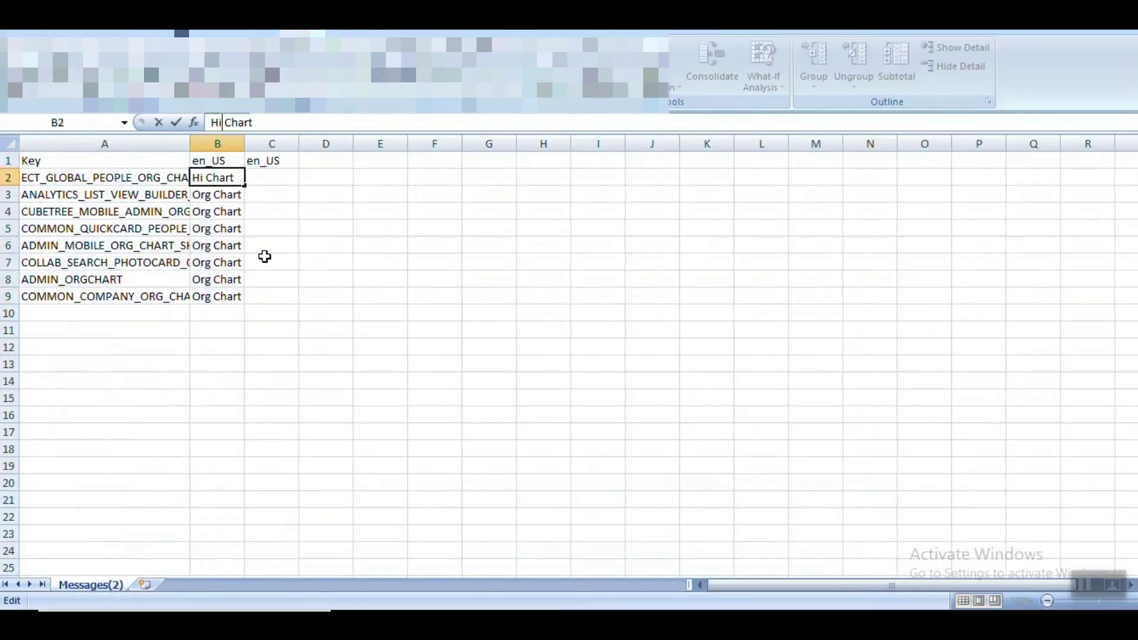
{"action": "type", "text": "rarchy"}
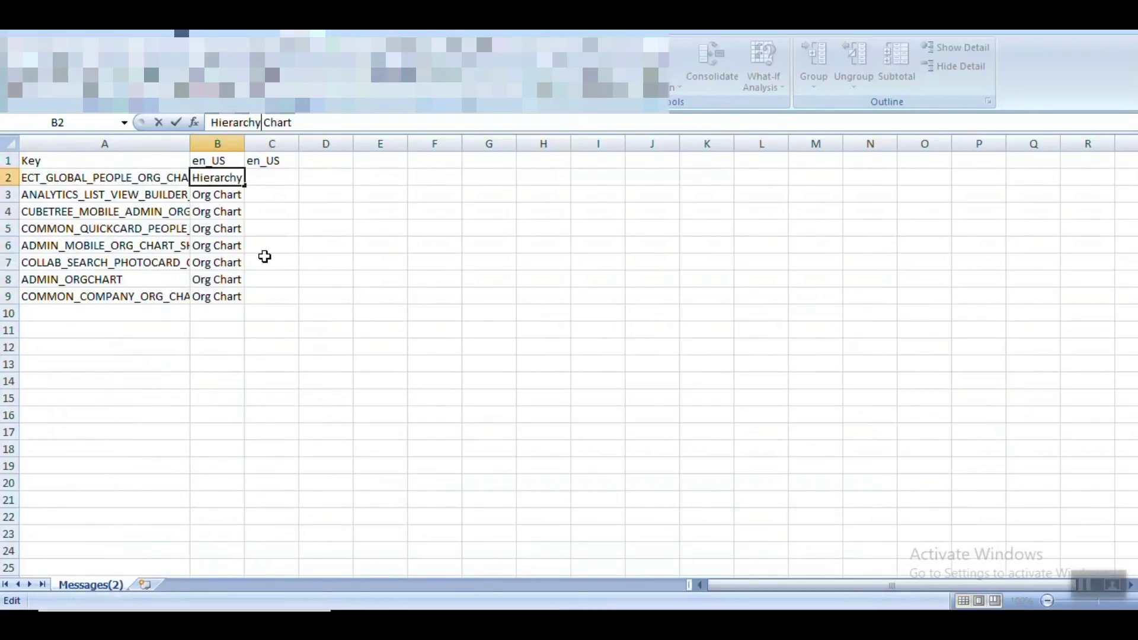
{"action": "left_click", "coordinate": [264, 257]}
Copy 'Hierarchy Chart' into cells B3 through B9.
{"action": "left_click", "coordinate": [223, 183]}
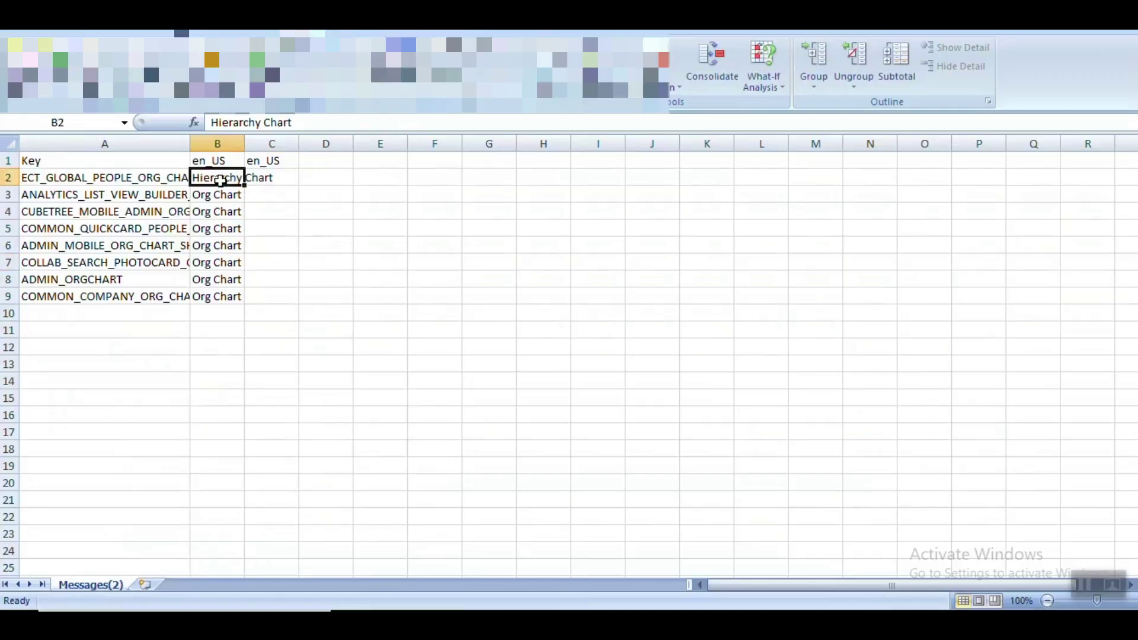
{"action": "key", "text": "ctrl+c"}
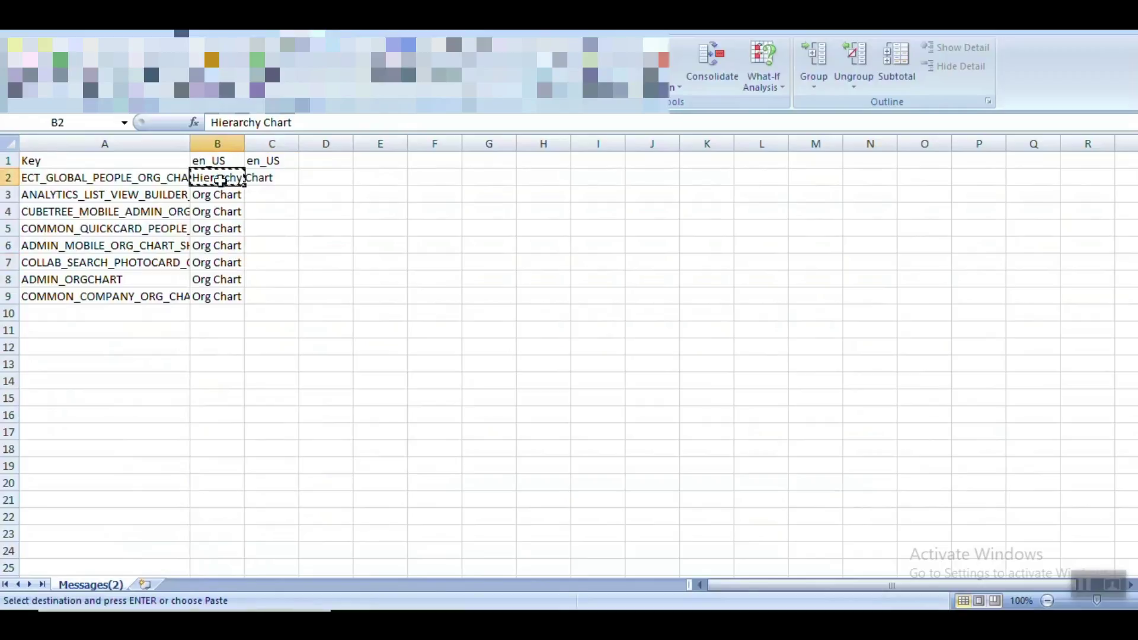
{"action": "left_click", "coordinate": [219, 298], "text": "shift"}
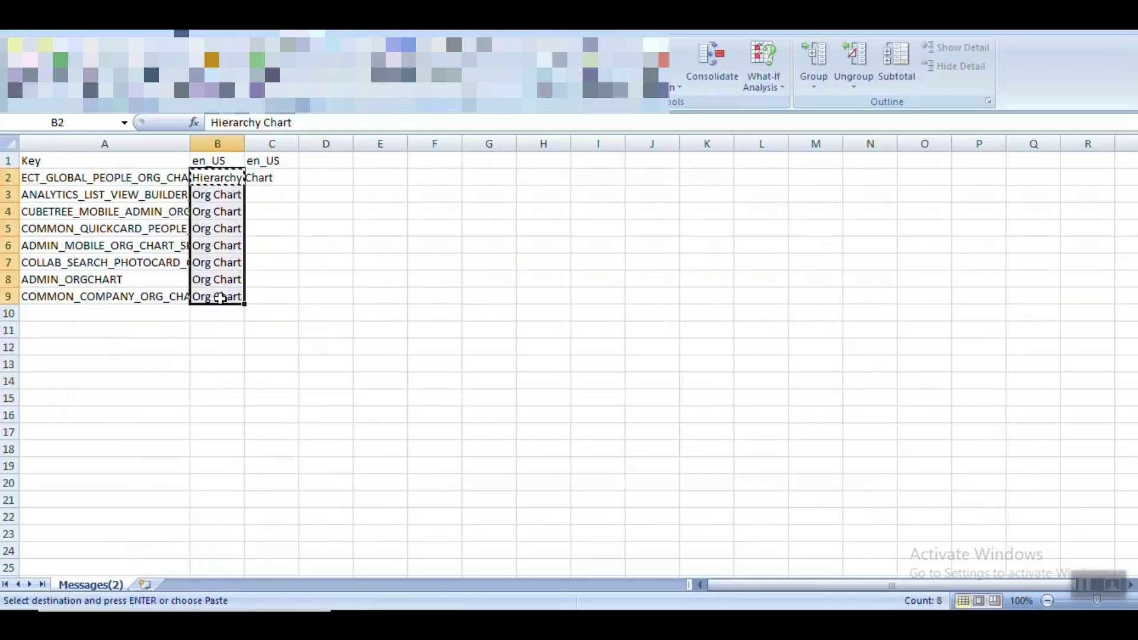
{"action": "key", "text": "ctrl+v"}
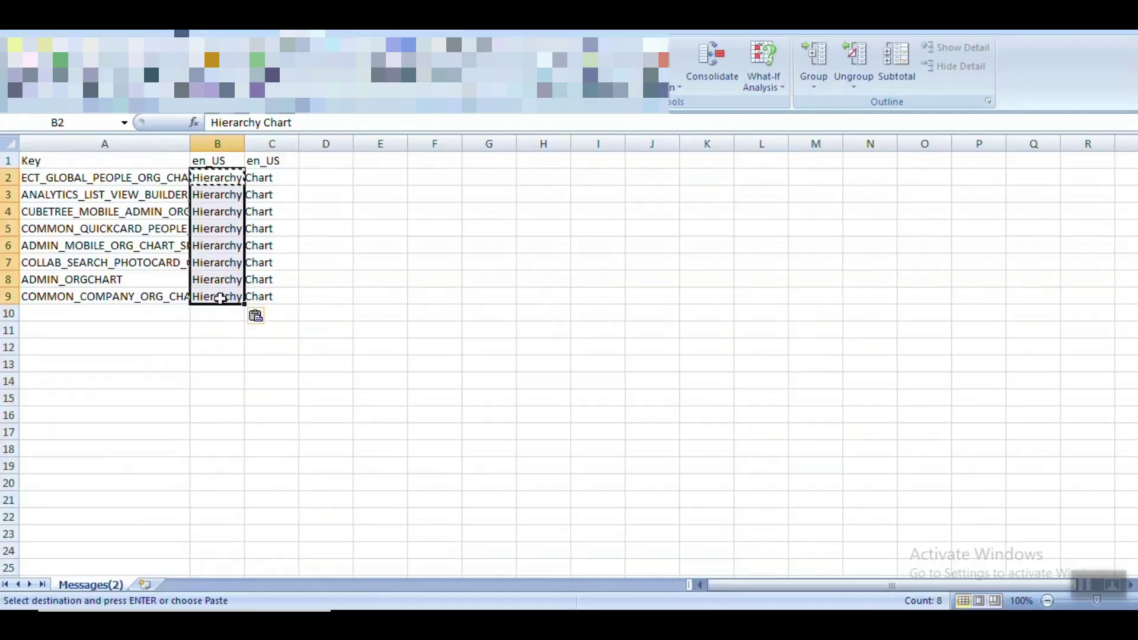
Save the labels file, keeping CSV format.
{"action": "key", "text": "ctrl+s"}
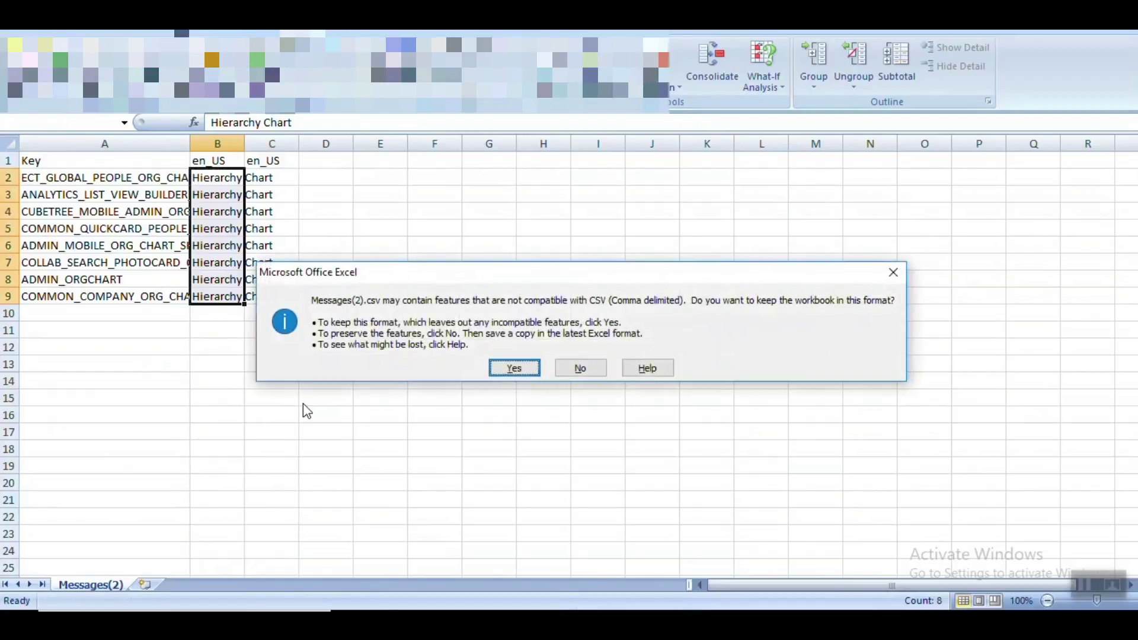
{"action": "left_click", "coordinate": [530, 368]}
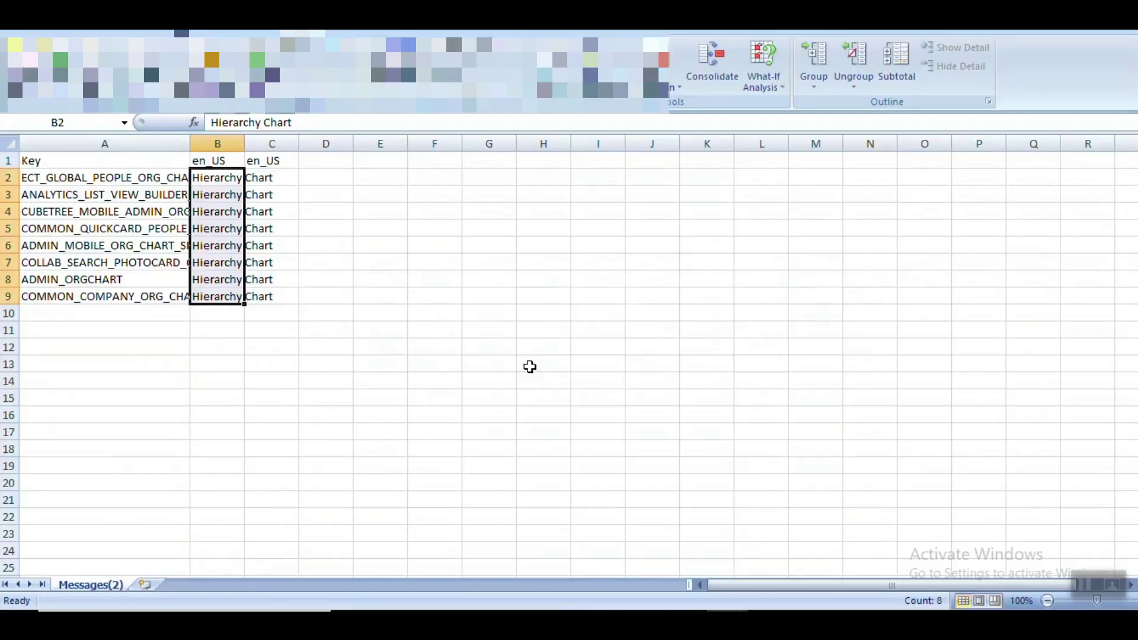
{"action": "key", "text": "alt+Tab"}
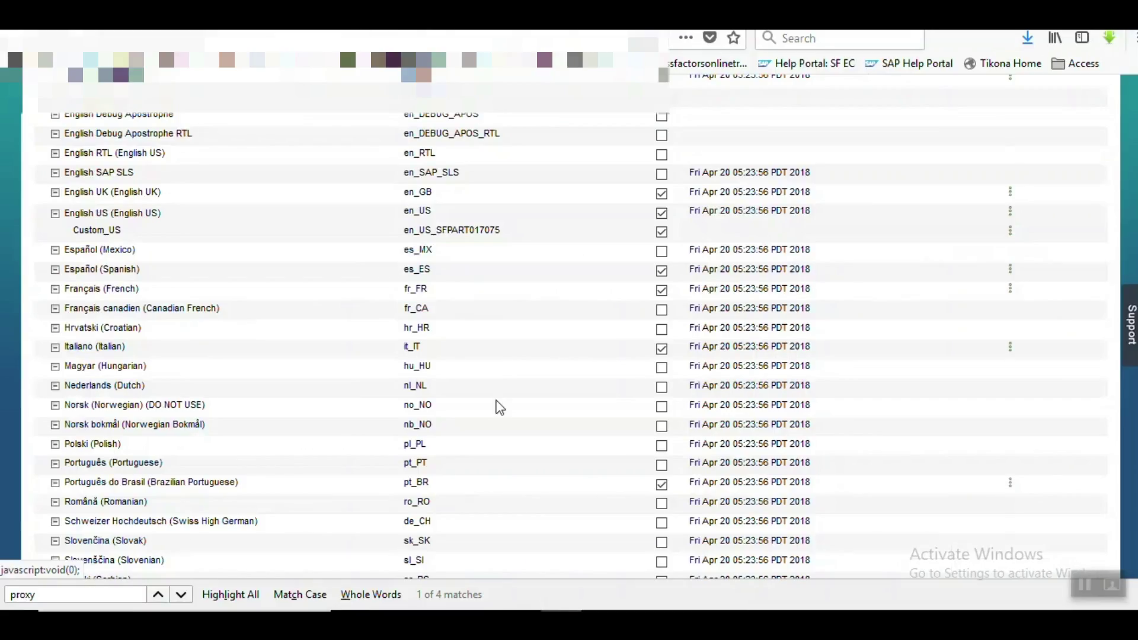
Upload Messages(2).csv as the Custom_US custom labels and dismiss the success alert.
{"action": "left_click", "coordinate": [1011, 233]}
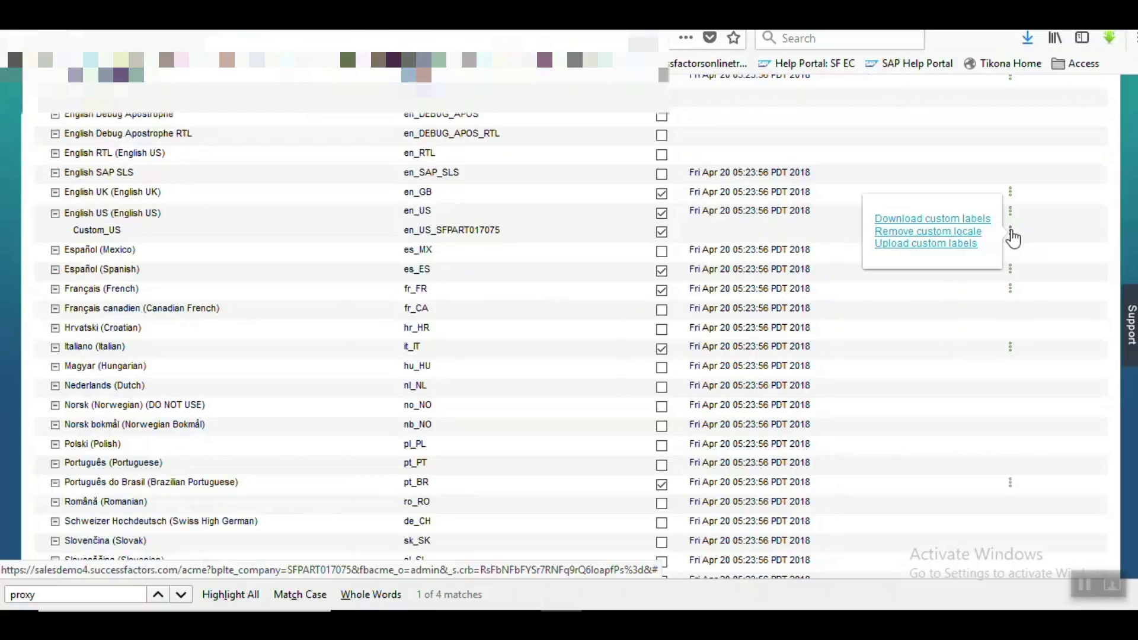
{"action": "left_click", "coordinate": [959, 249]}
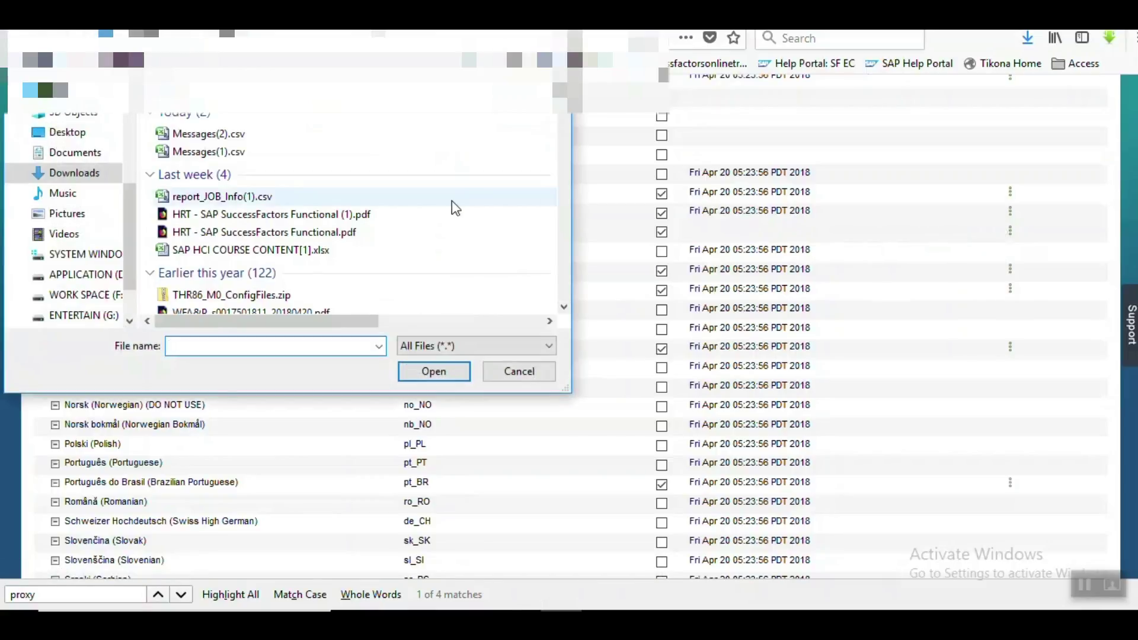
{"action": "left_click", "coordinate": [246, 139]}
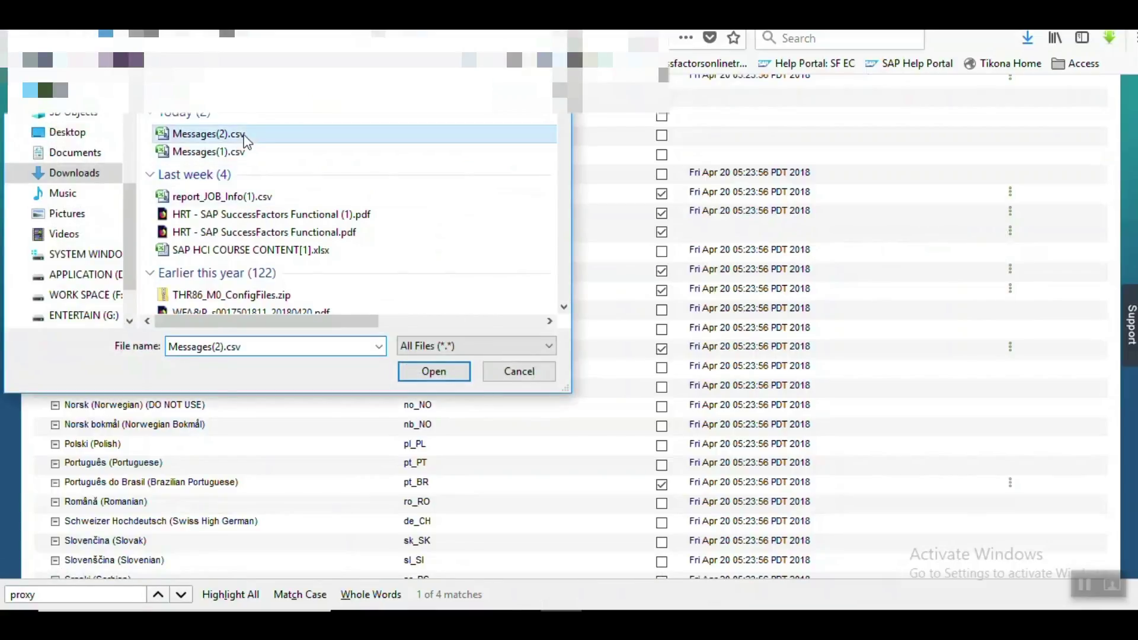
{"action": "left_click", "coordinate": [434, 371]}
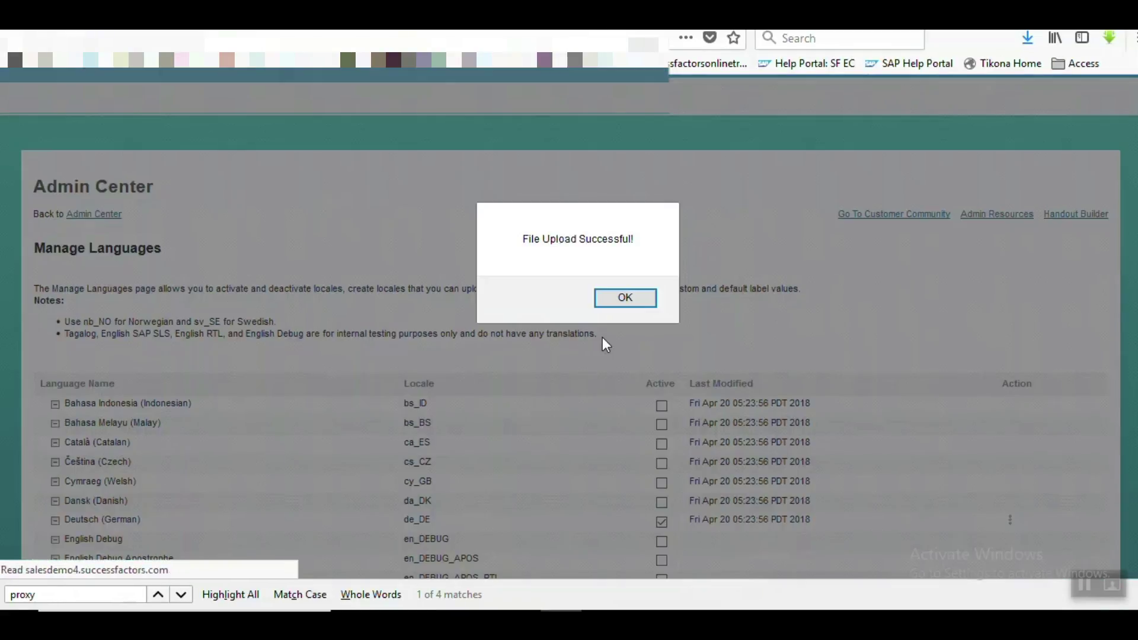
{"action": "left_click", "coordinate": [617, 307]}
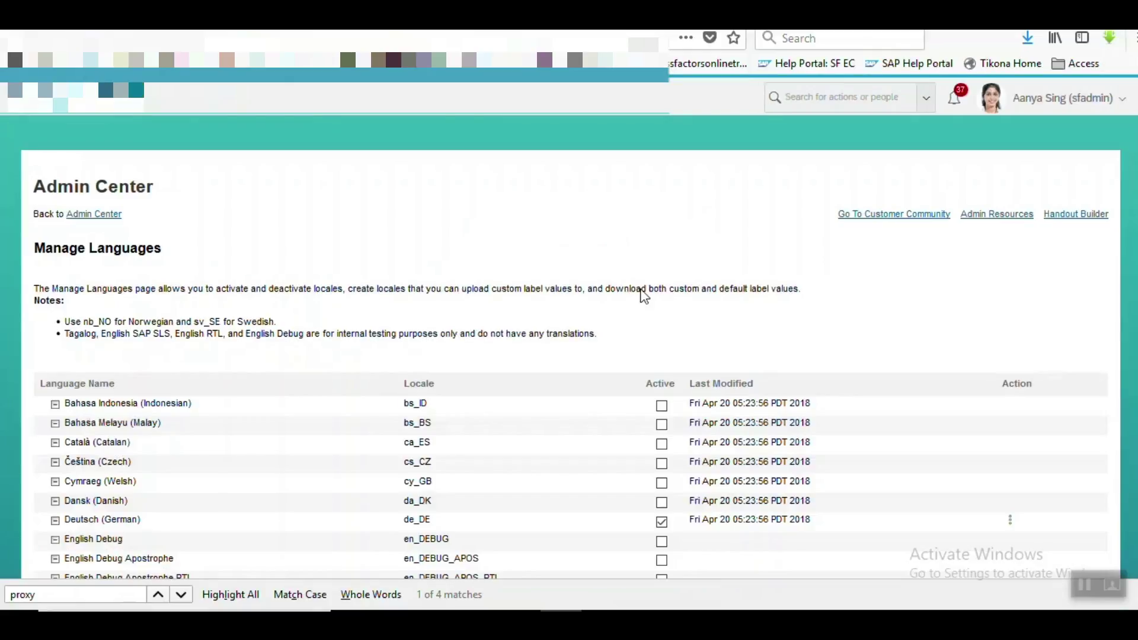
Save the Manage Languages settings.
{"action": "scroll", "coordinate": [642, 297], "scroll_direction": "down", "scroll_amount": 10}
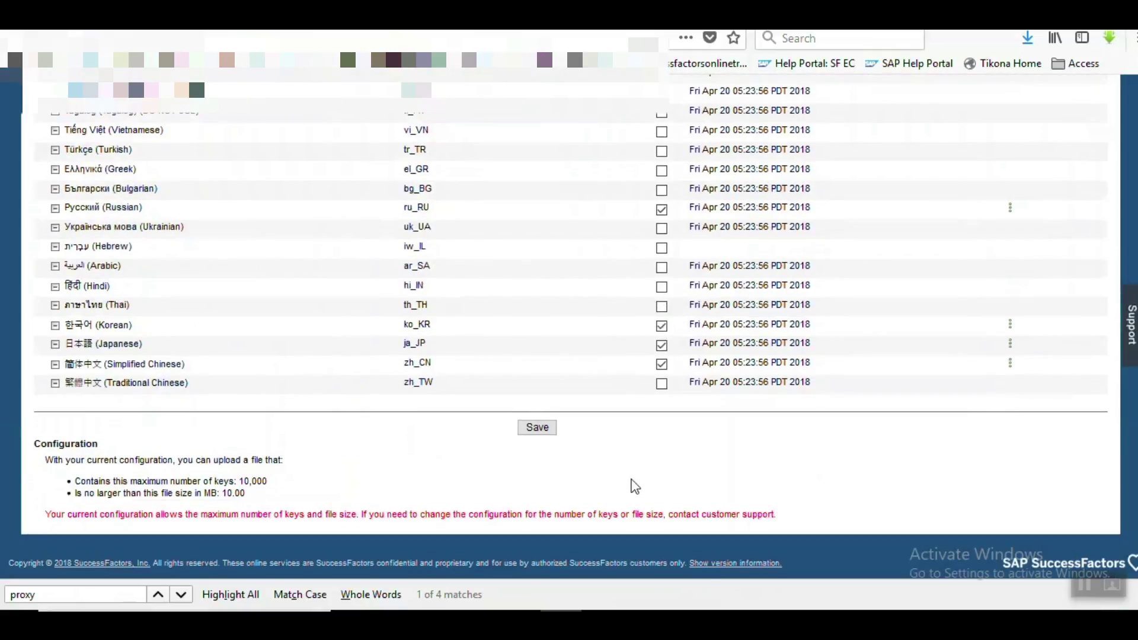
{"action": "left_click", "coordinate": [536, 431]}
{"action": "scroll", "coordinate": [1034, 338], "scroll_direction": "up", "scroll_amount": 10}
{"action": "scroll", "coordinate": [569, 355], "scroll_direction": "up", "scroll_amount": 3}
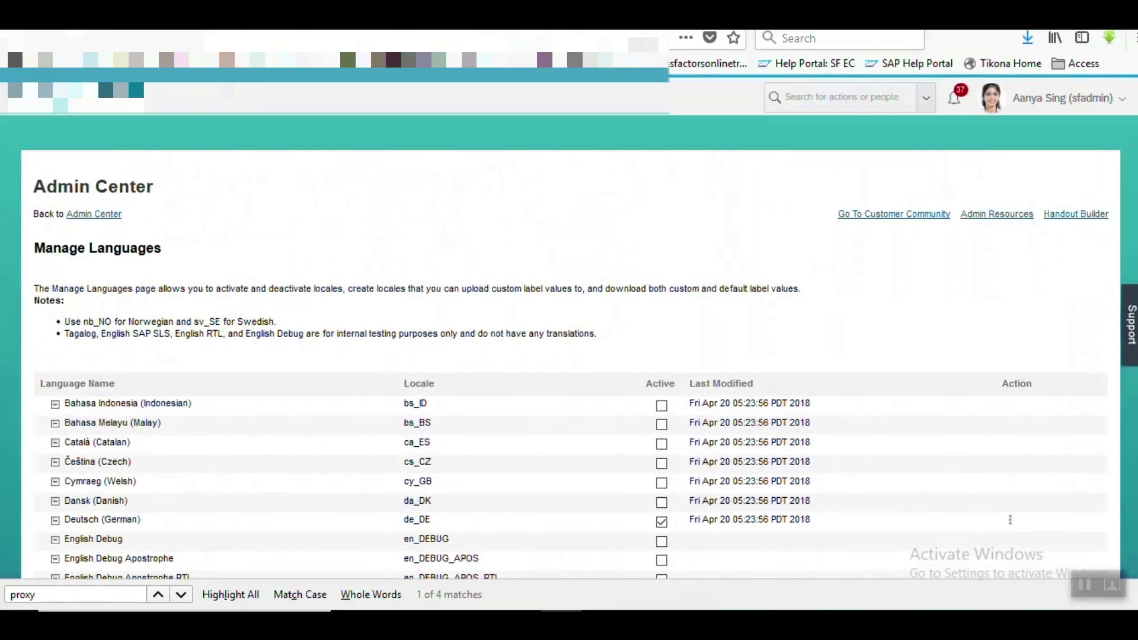
{"action": "left_click", "coordinate": [1124, 99]}
Go through Admin Center to Company Info, whose first tab now reads 'Hierarchy Chart'.
{"action": "left_click", "coordinate": [1072, 165]}
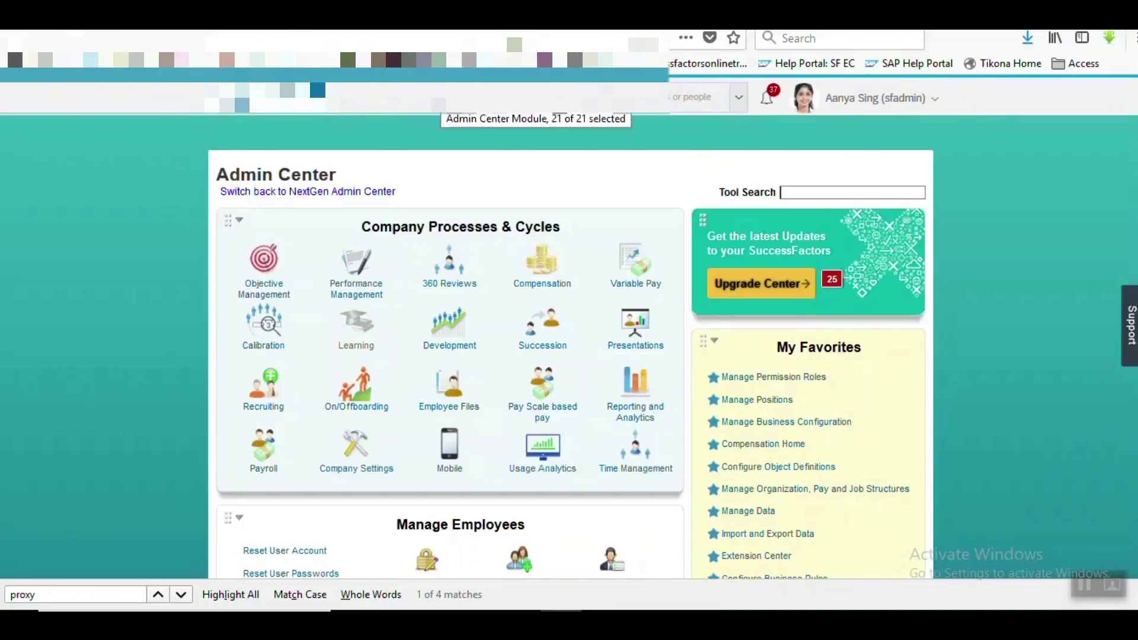
{"action": "left_click", "coordinate": [445, 101]}
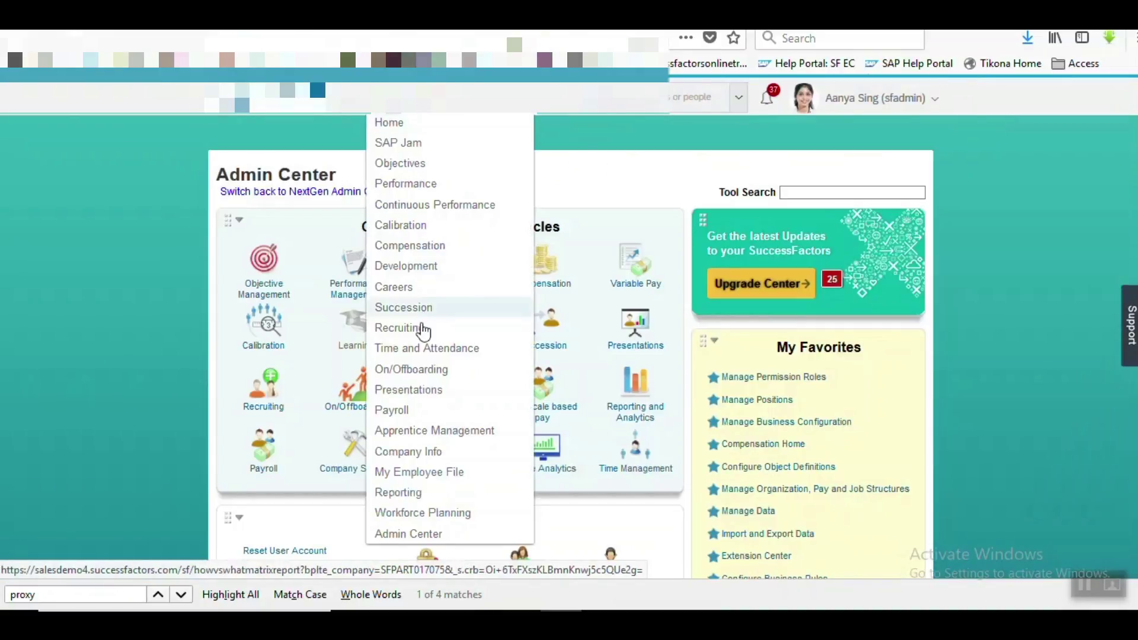
{"action": "left_click", "coordinate": [399, 455]}
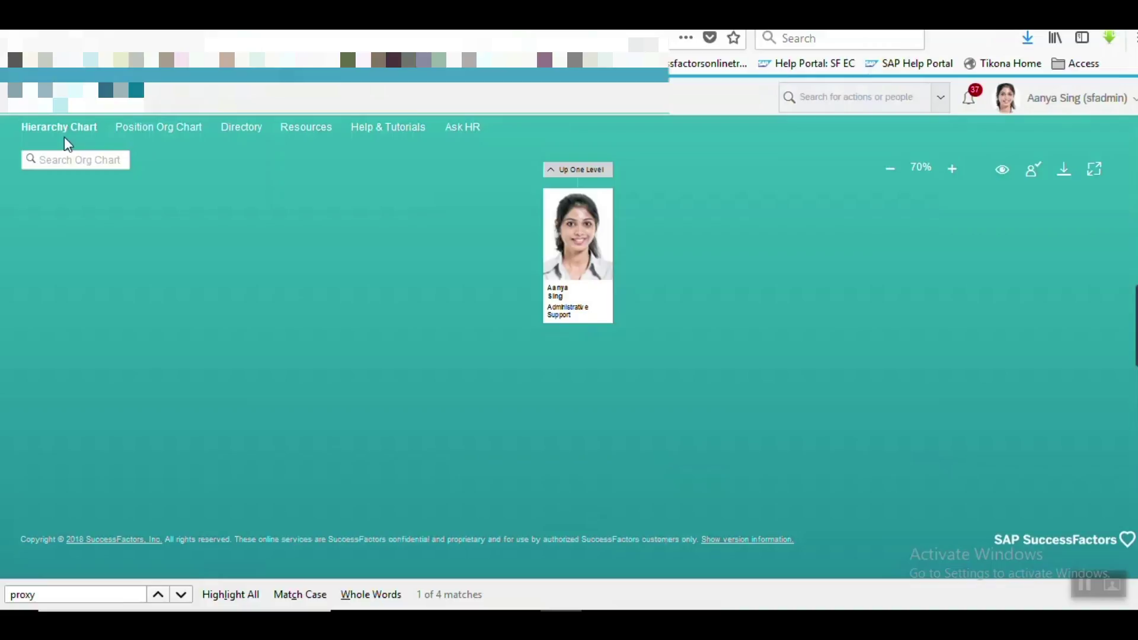
{"action": "left_click", "coordinate": [1133, 101]}
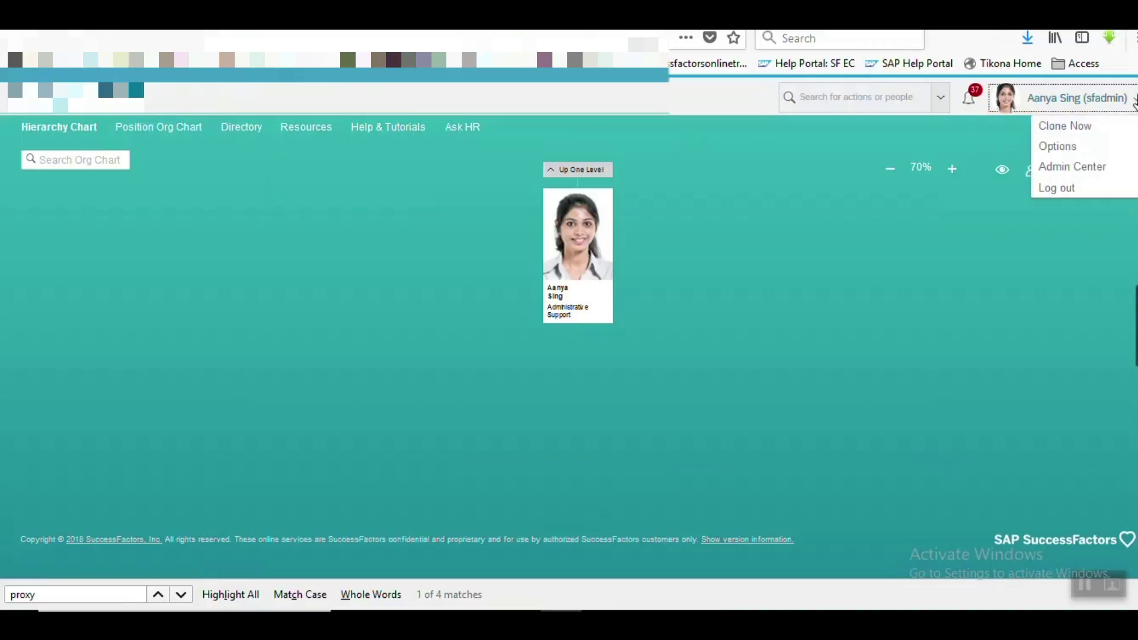
Open the account Options page and its Change Language settings.
{"action": "left_click", "coordinate": [1055, 153]}
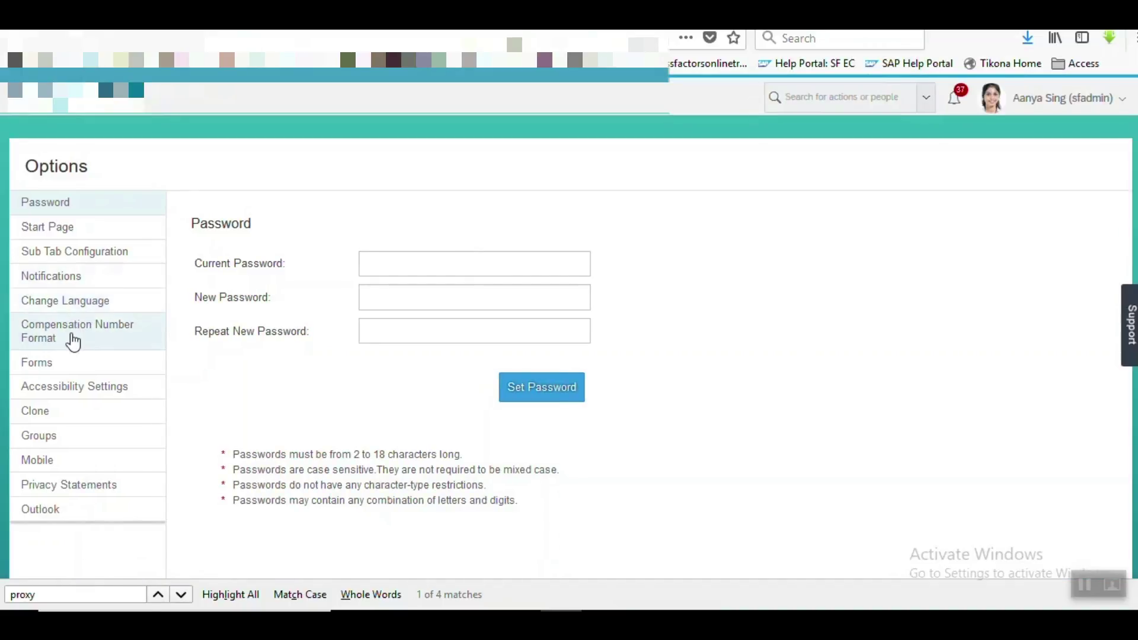
{"action": "left_click", "coordinate": [53, 302]}
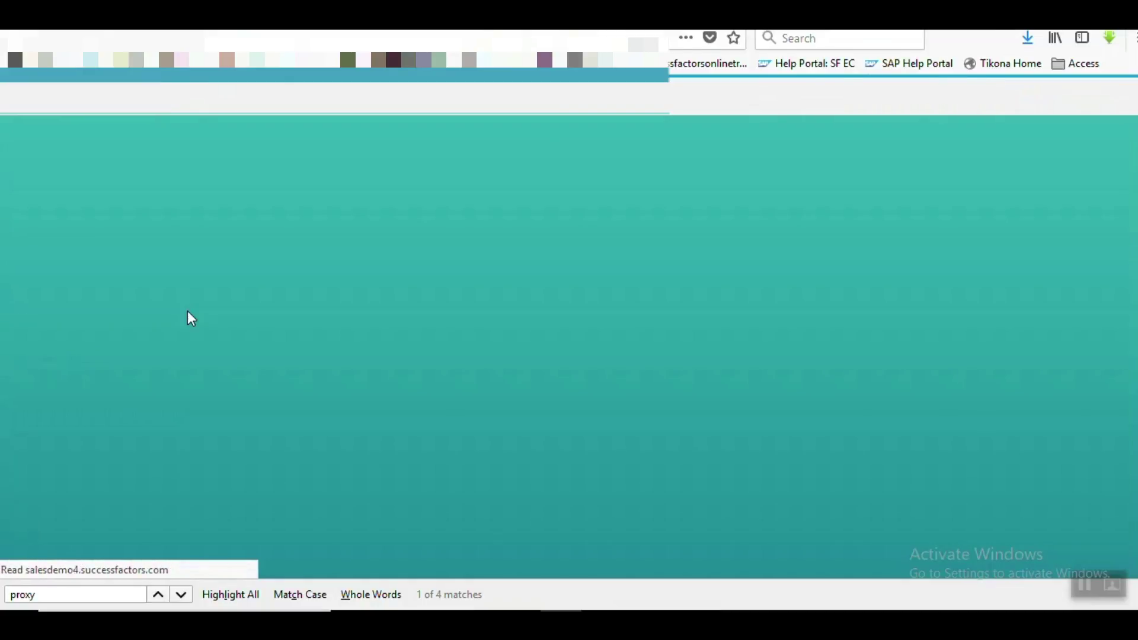